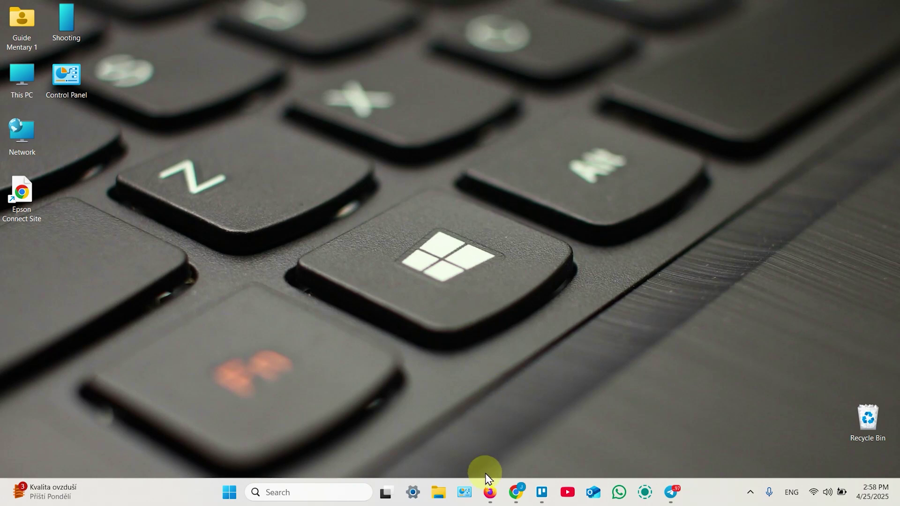
Open the Epson L3270 Support page and apply Windows 11 as the operating system.
click(489, 490)
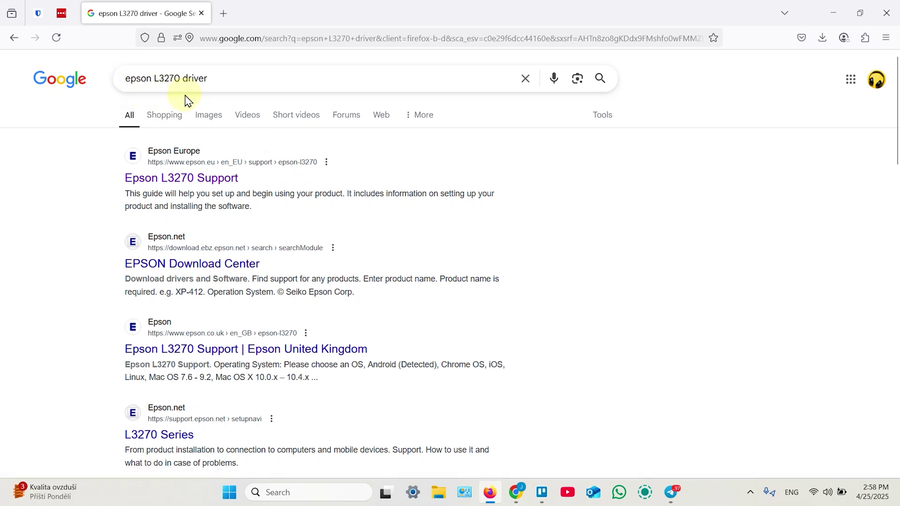
click(194, 184)
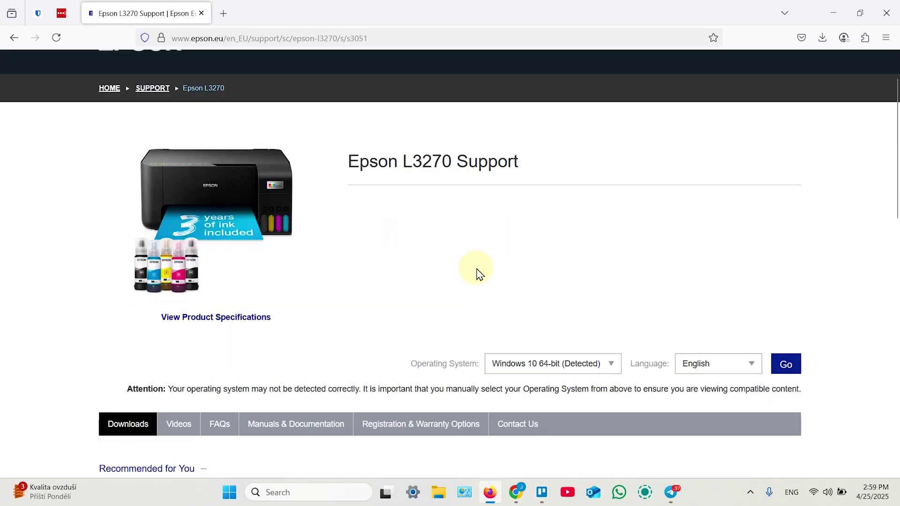
scroll(478, 272, down, 1)
click(549, 364)
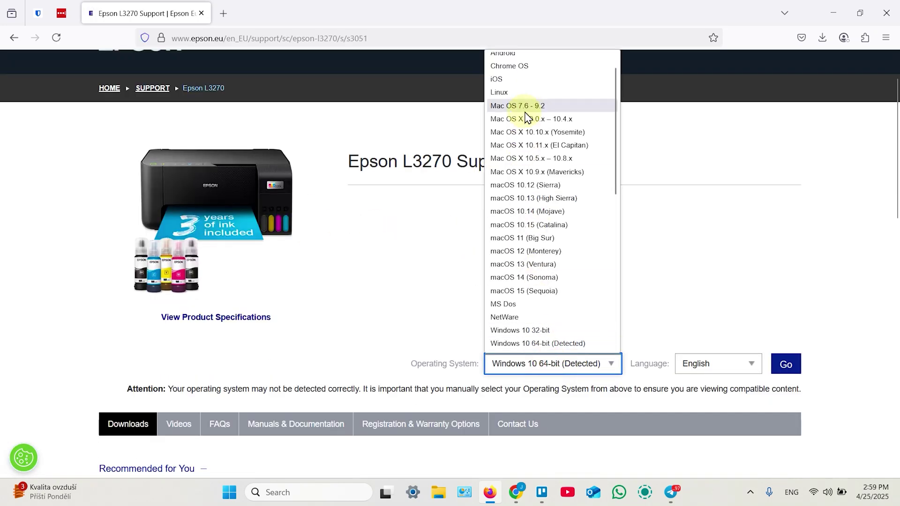
scroll(547, 255, down, 2)
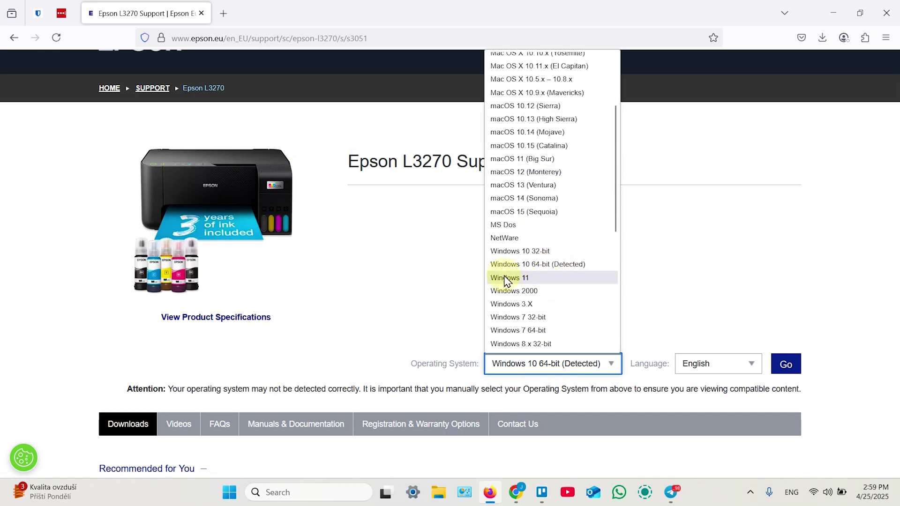
click(523, 279)
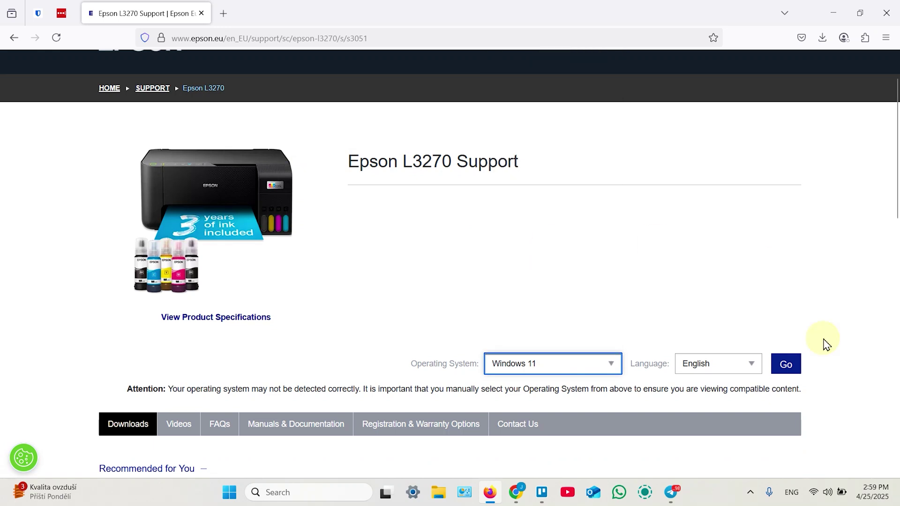
click(788, 367)
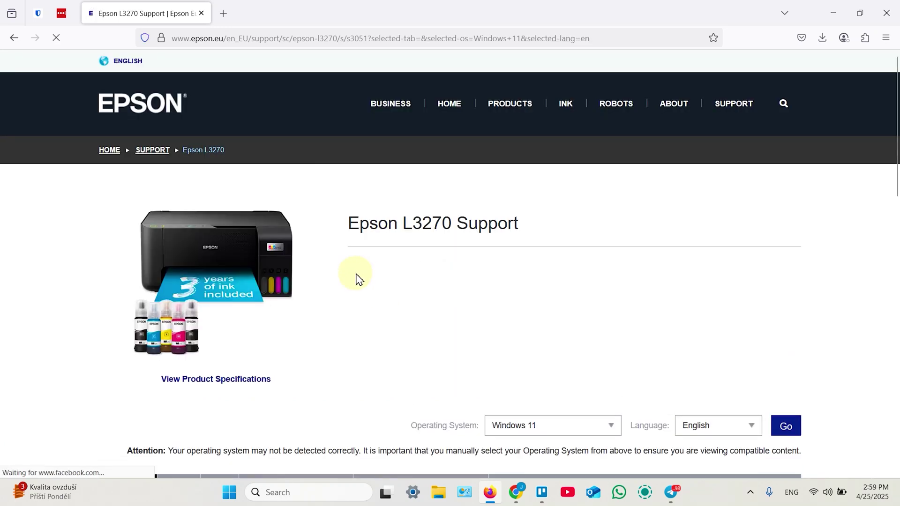
Expand the Product Setup section to reveal Epson Product Setup (v5.0).
scroll(258, 202, down, 4)
scroll(261, 205, down, 1)
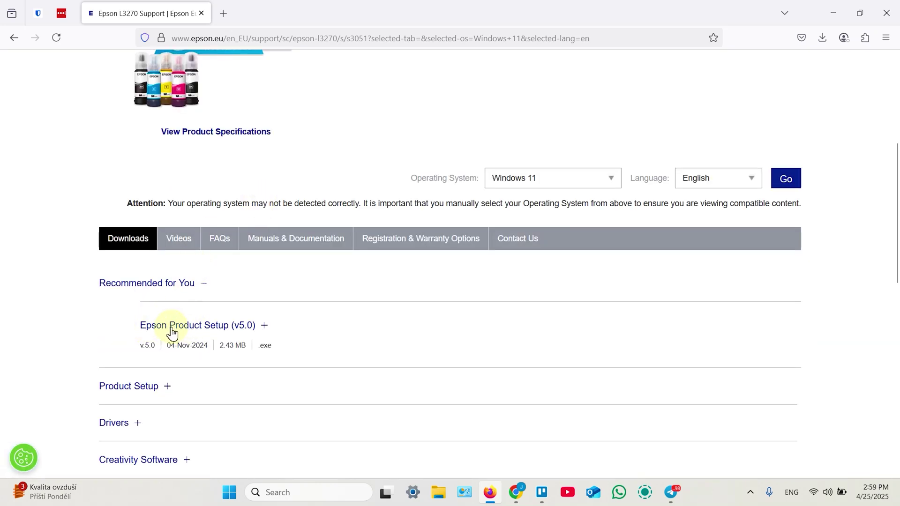
scroll(207, 333, down, 1)
click(155, 331)
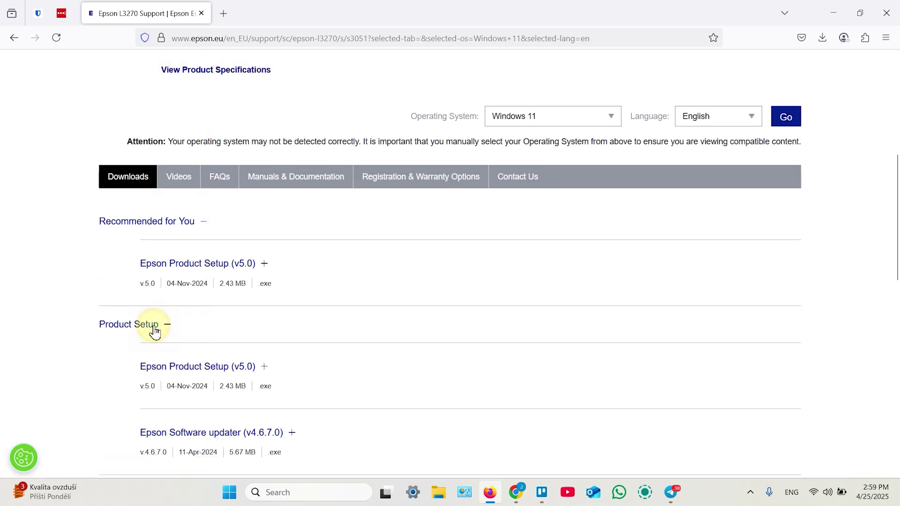
Download Epson Product Setup v5.0 and run it, approving the UAC prompt.
click(196, 271)
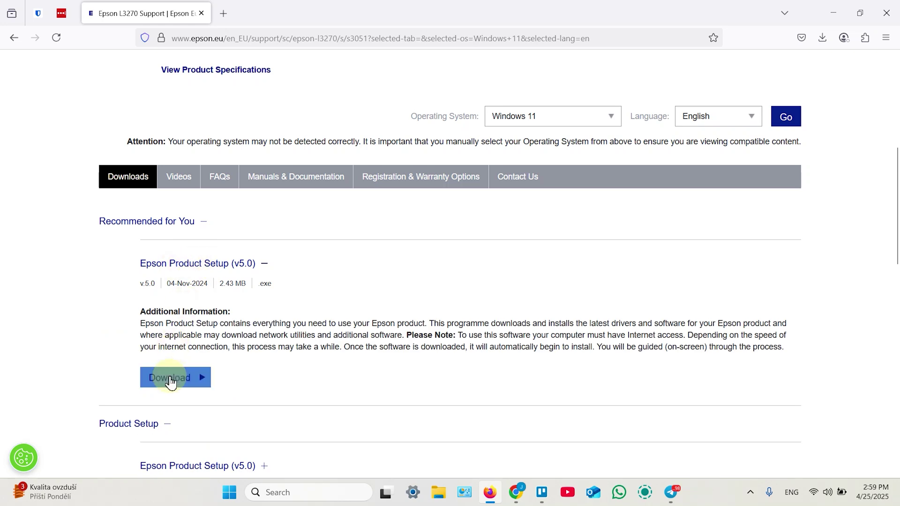
click(177, 388)
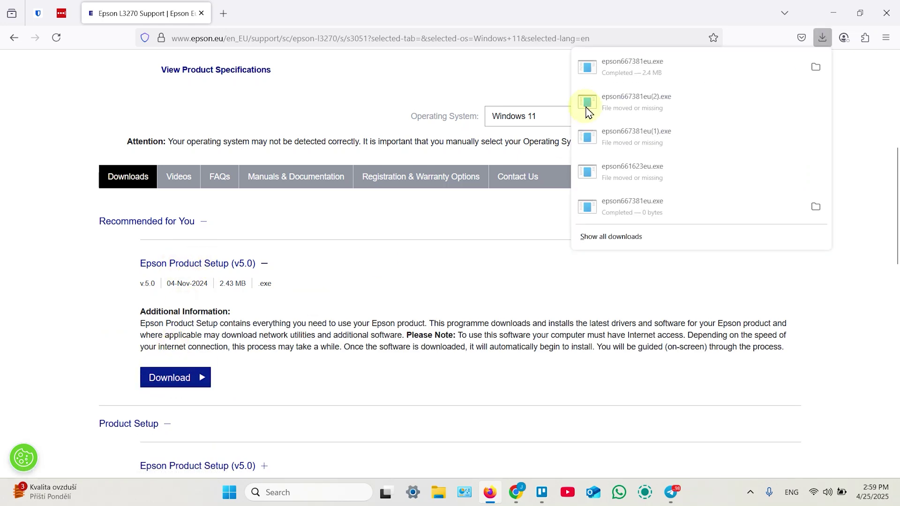
click(697, 70)
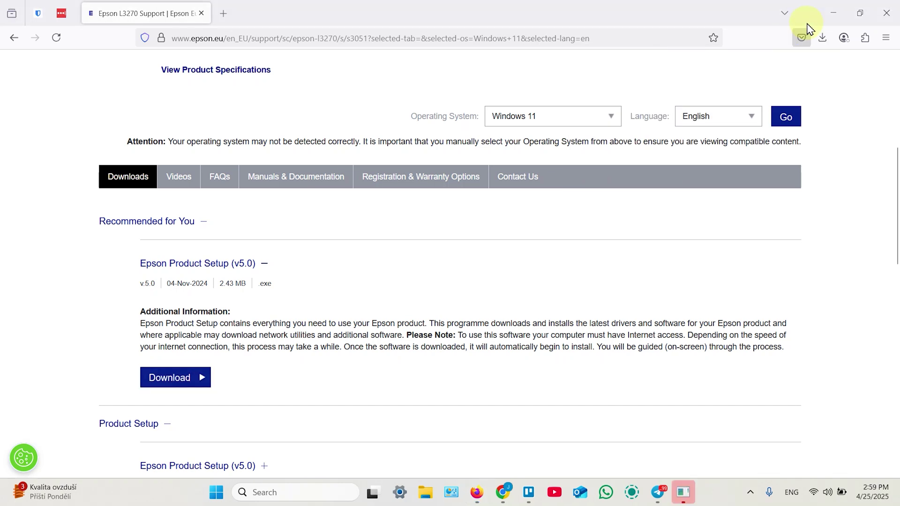
click(389, 345)
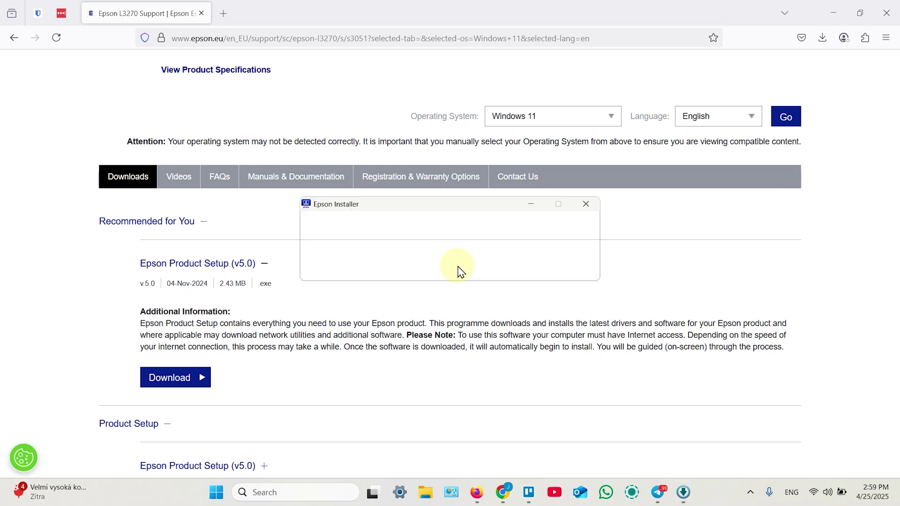
click(834, 14)
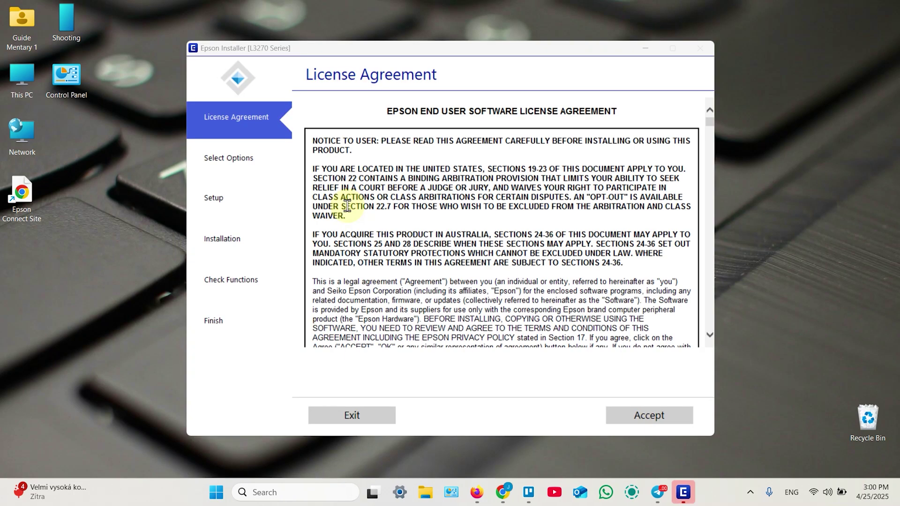
Accept the license, decline product usage data collection, and confirm the ink tanks are filled.
click(649, 419)
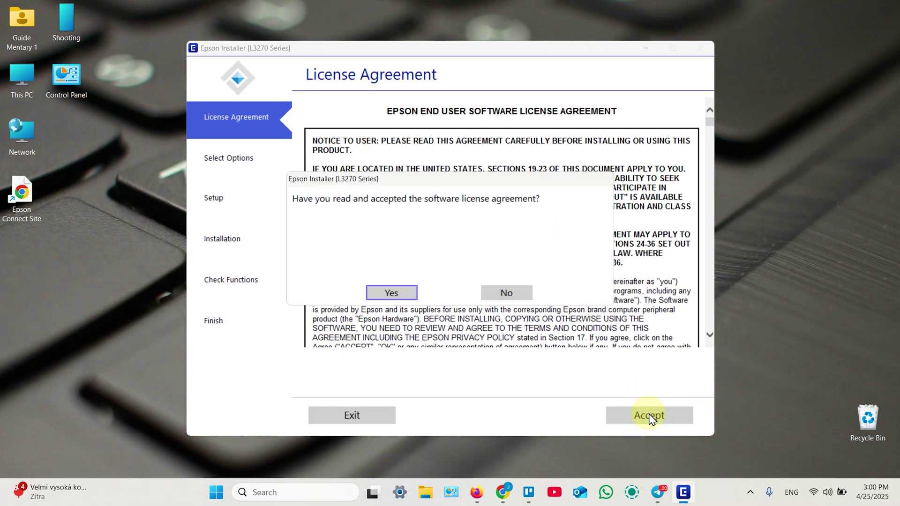
click(396, 297)
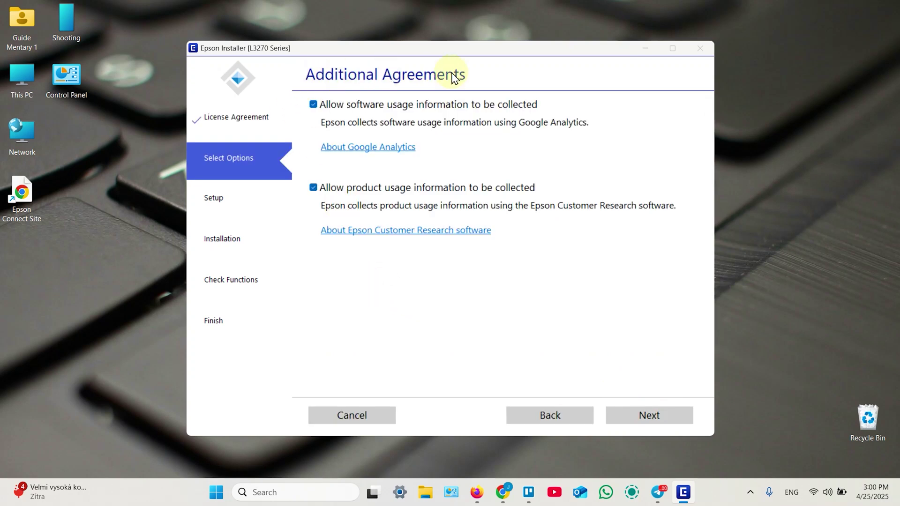
click(313, 188)
click(649, 416)
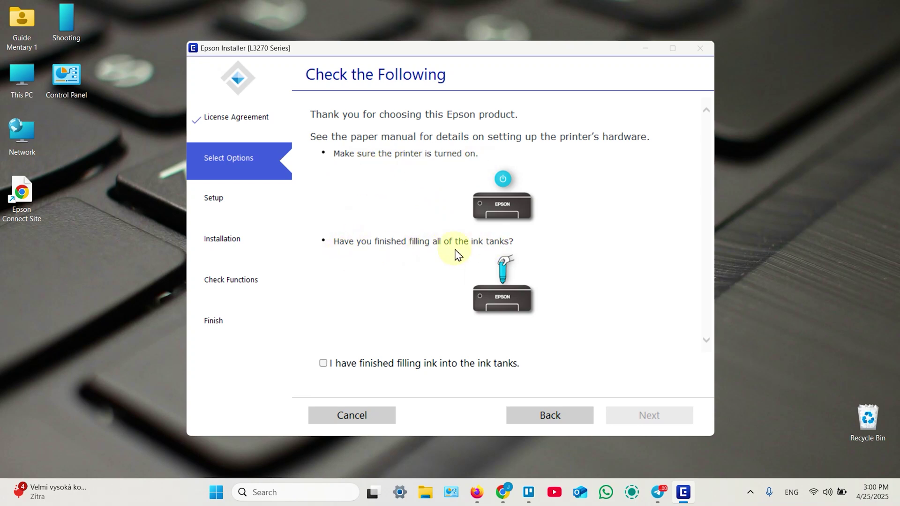
click(324, 364)
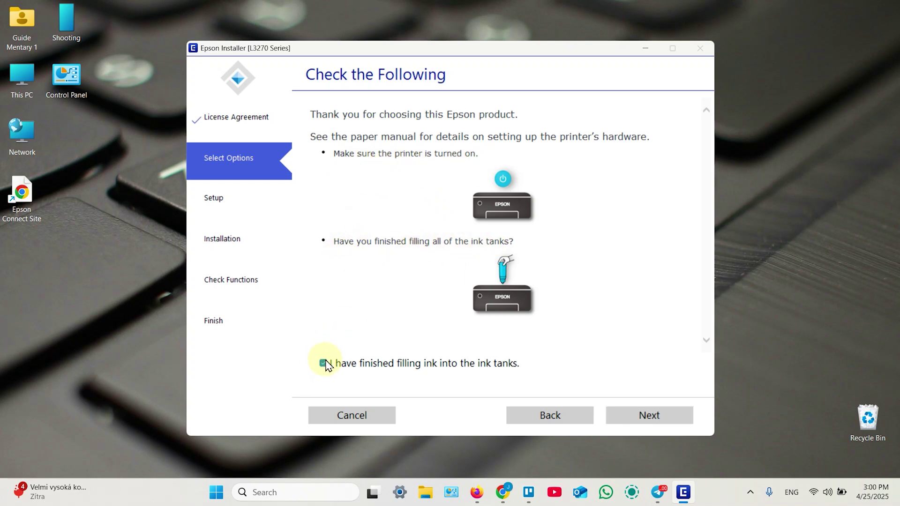
Let the required software download, then choose 'Connect via wireless network (Wi-Fi)'.
click(647, 418)
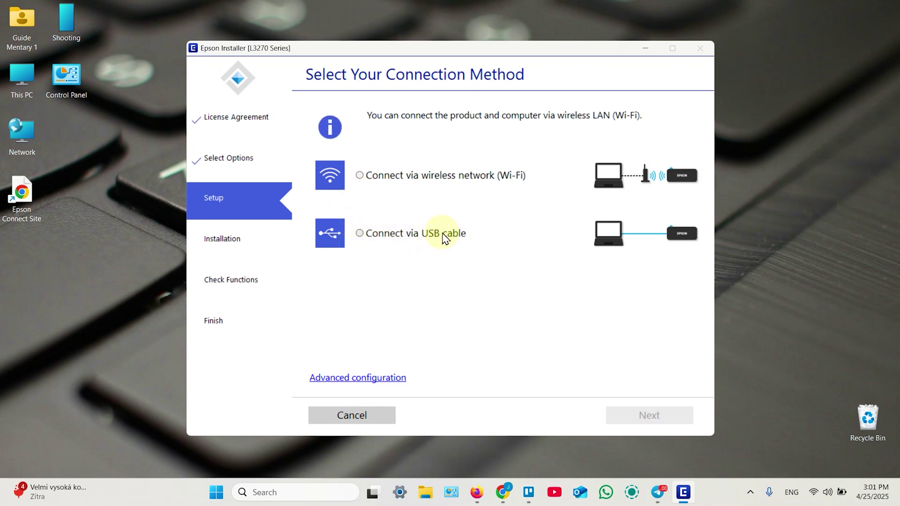
click(362, 178)
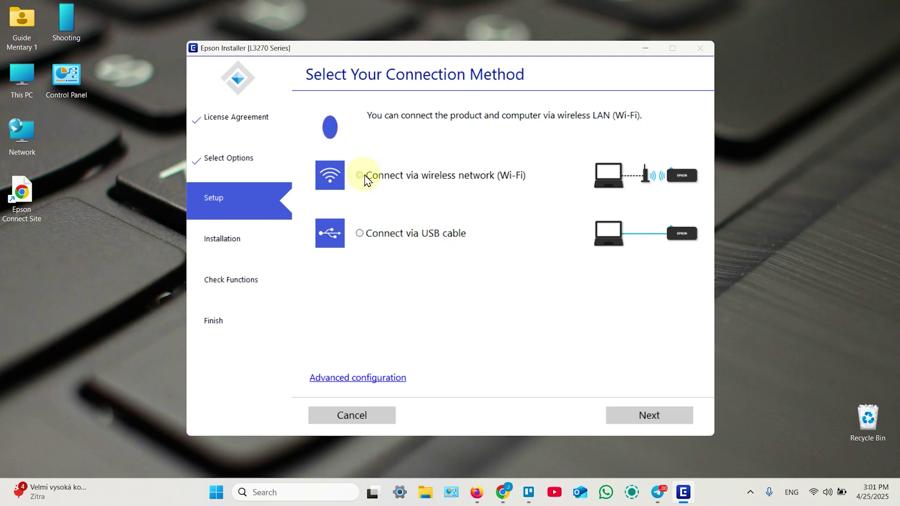
Connect the printer to the My Wi-Fi 2.4 GHz network with its password.
click(649, 416)
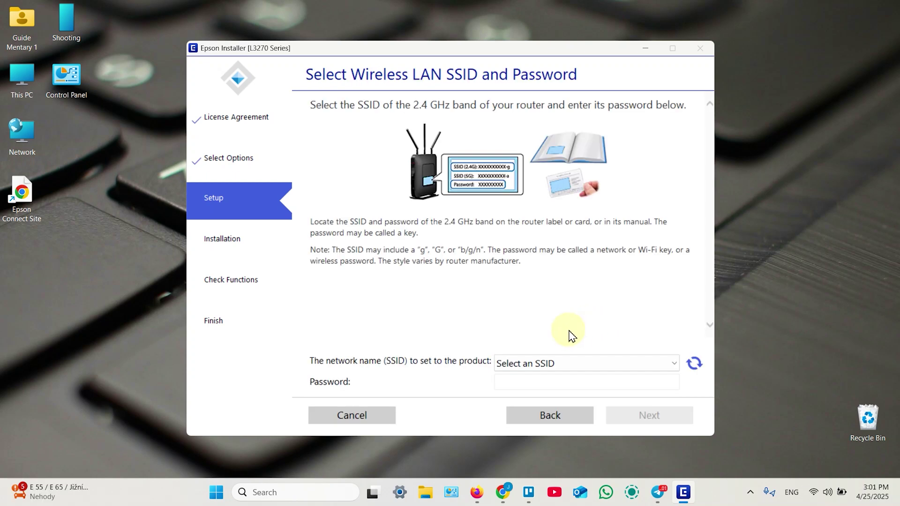
click(588, 365)
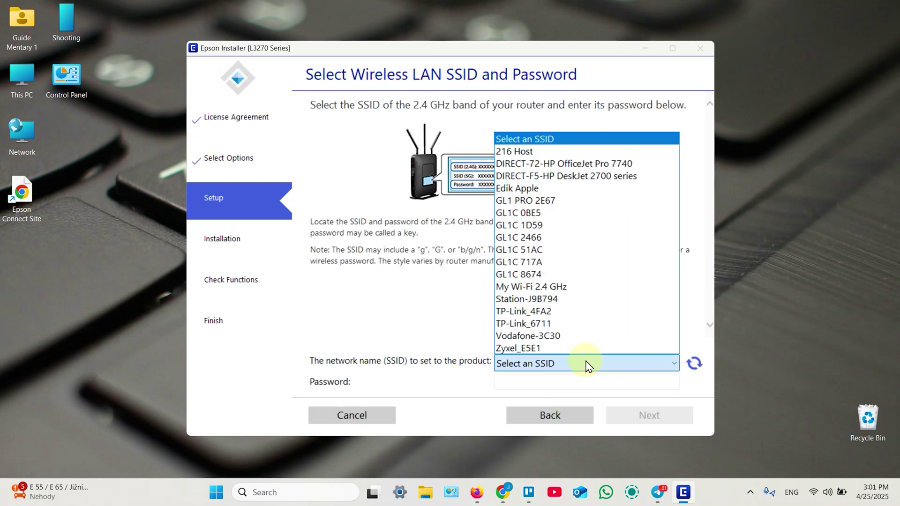
click(689, 323)
click(827, 494)
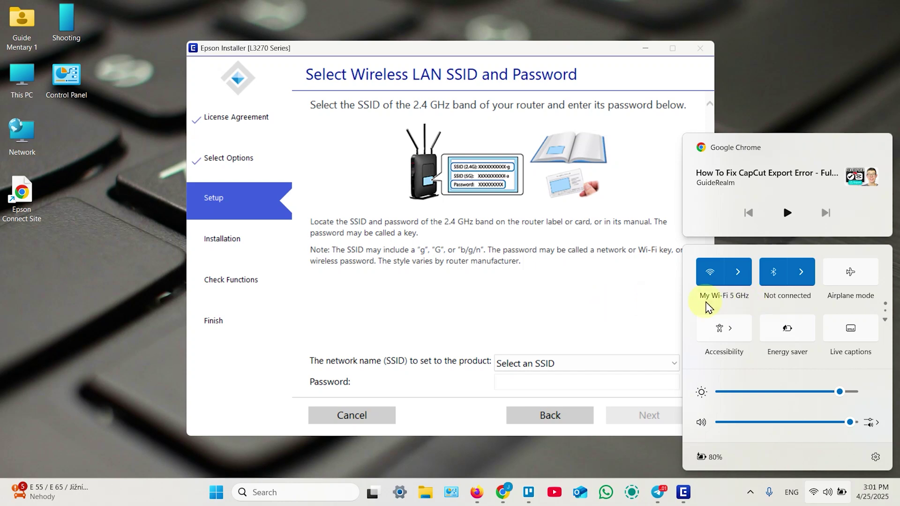
click(652, 307)
click(633, 366)
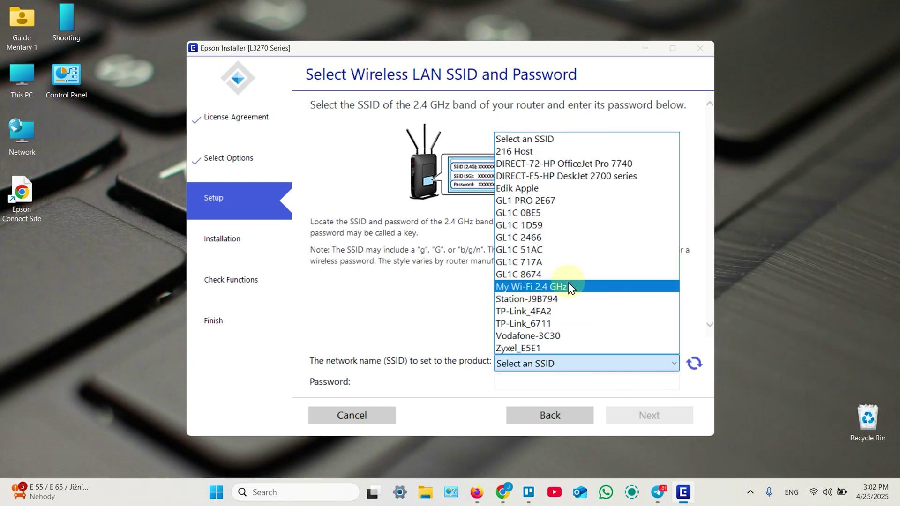
click(539, 290)
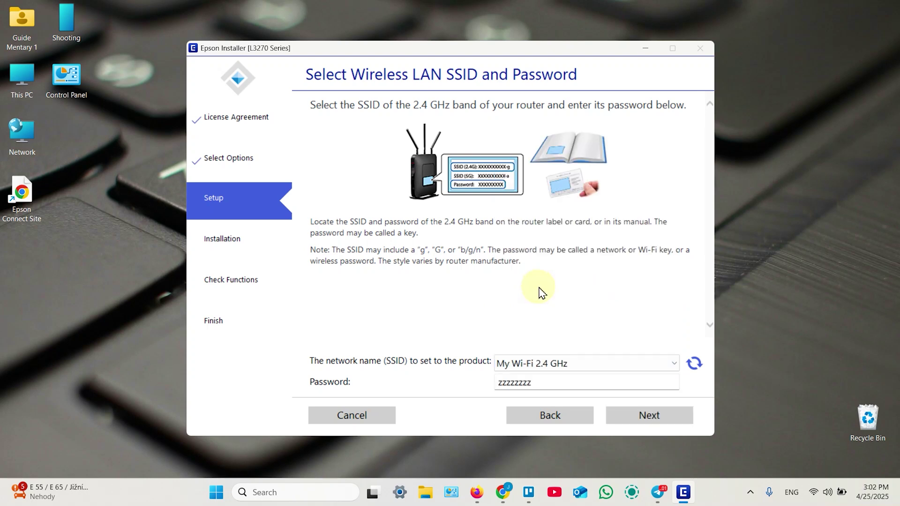
click(549, 383)
click(647, 418)
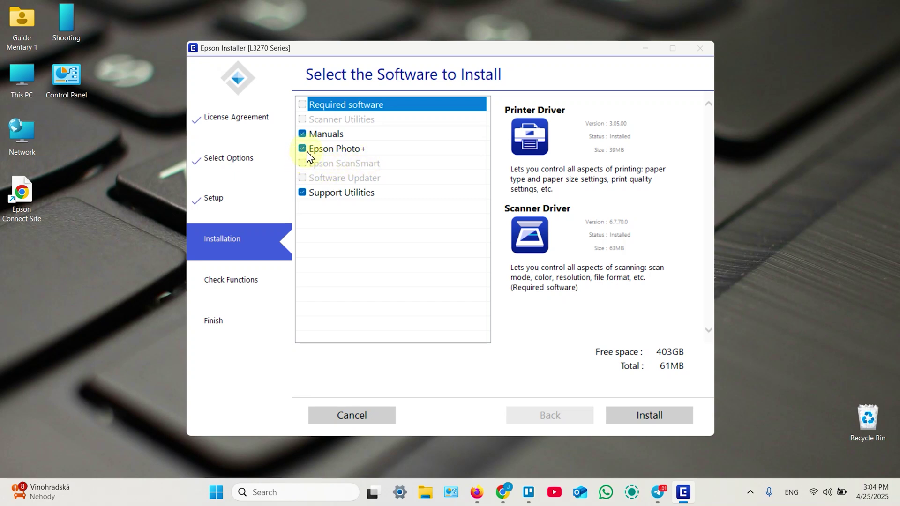
Untick Manuals and Support Utilities so 0MB of optional software installs, then continue.
click(303, 134)
click(303, 194)
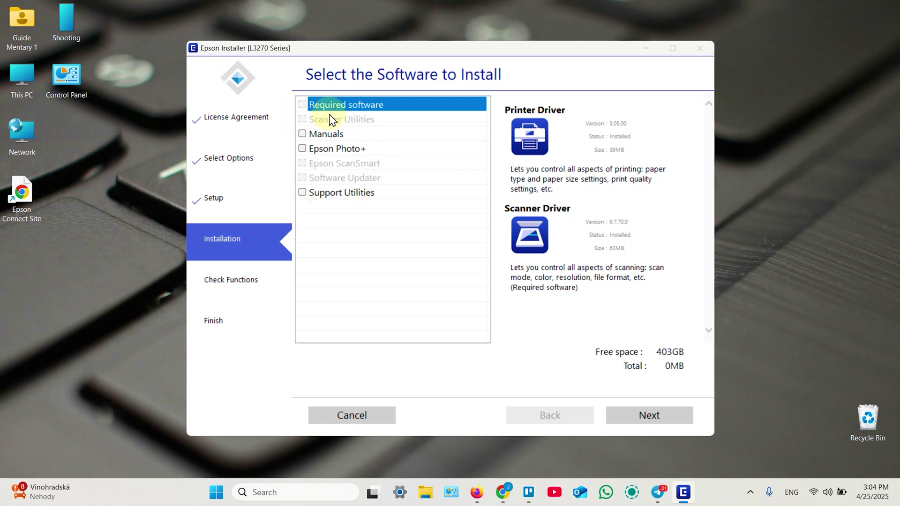
click(647, 417)
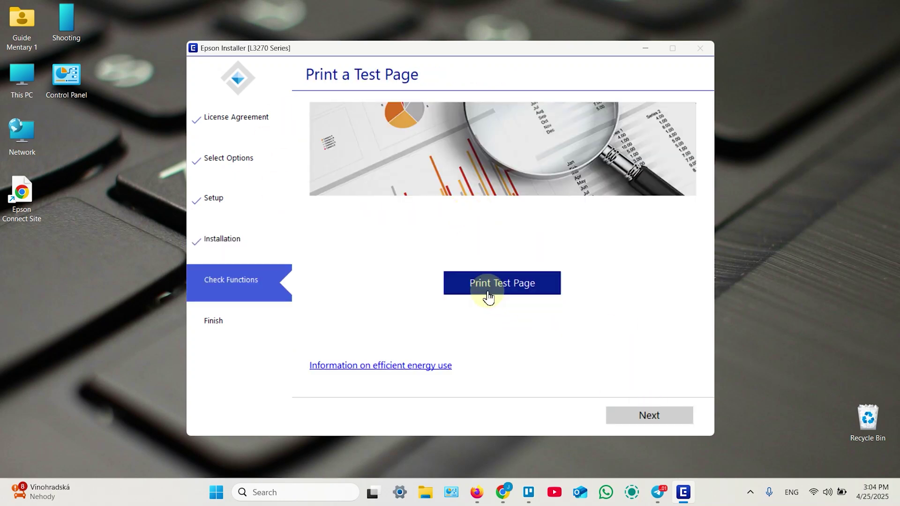
Skip the test page and the online product registration to complete setup.
click(649, 416)
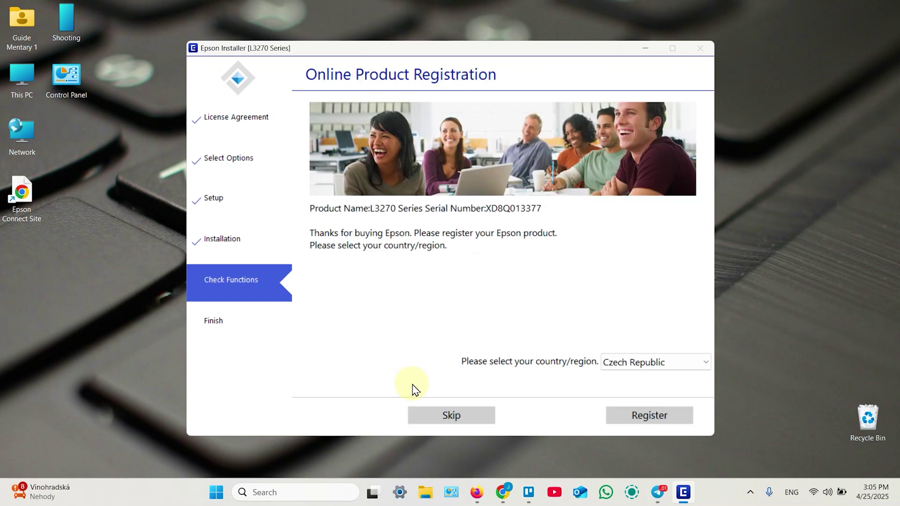
click(454, 418)
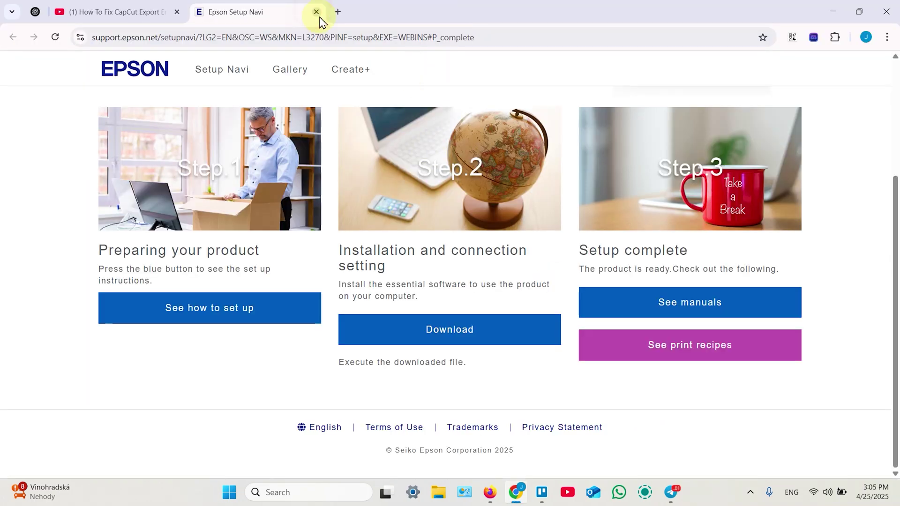
Minimize the Epson Setup Navi window in Chrome to reveal Epson Software Updater.
click(833, 12)
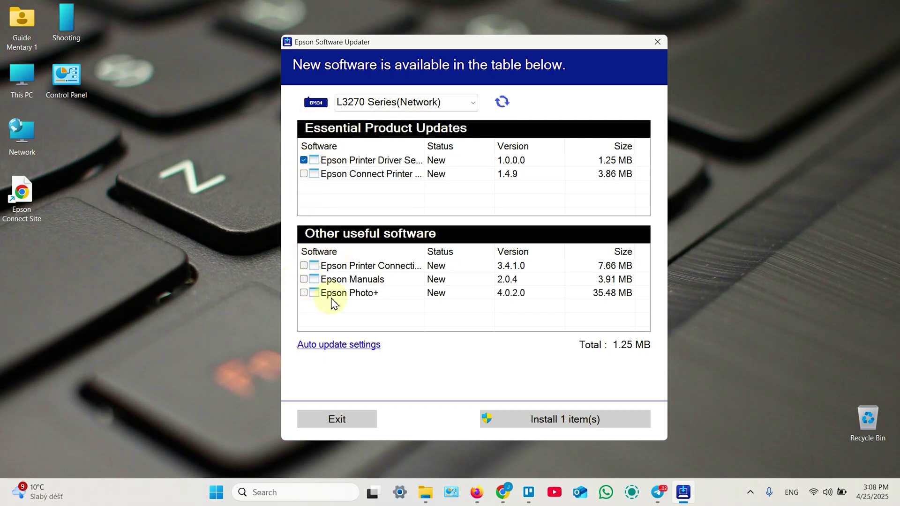
Tick the Epson Connect Printer 1.4.9 update alongside the printer driver update.
click(304, 175)
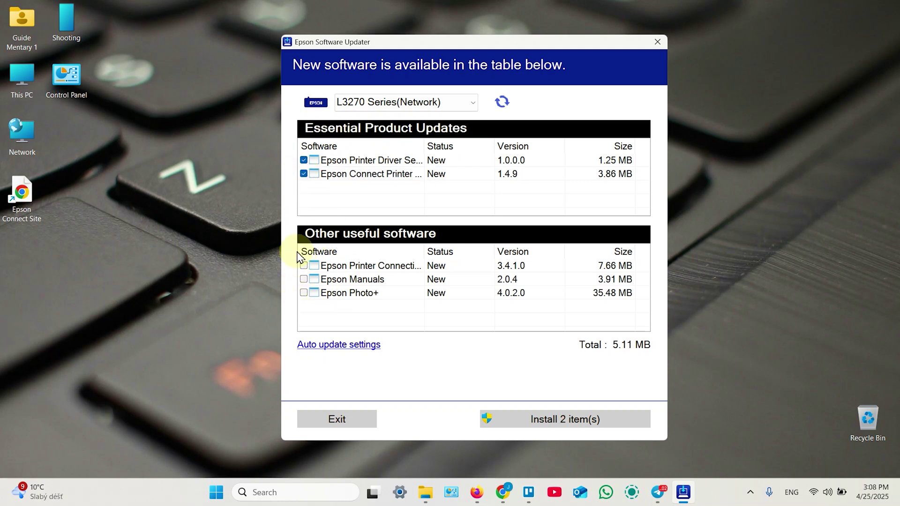
Install the two updates, then launch Epson ScanSmart and open its Scan Settings.
click(577, 413)
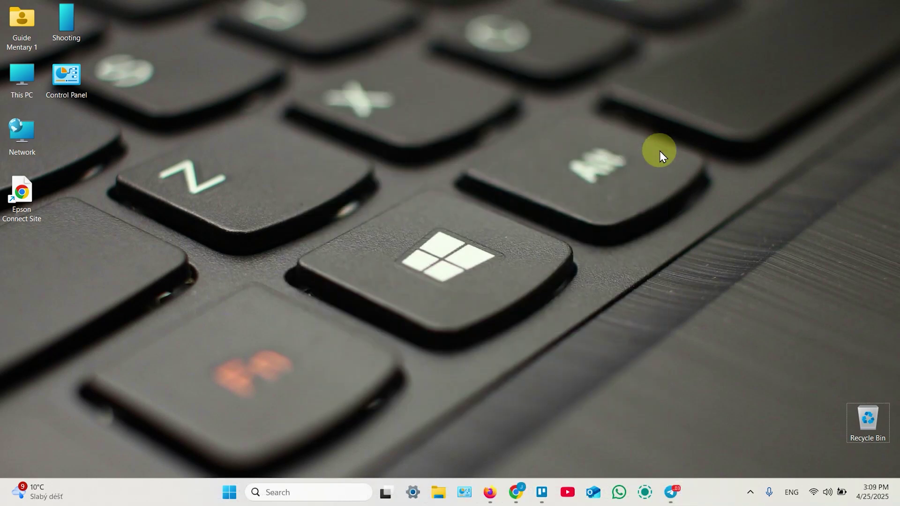
click(229, 492)
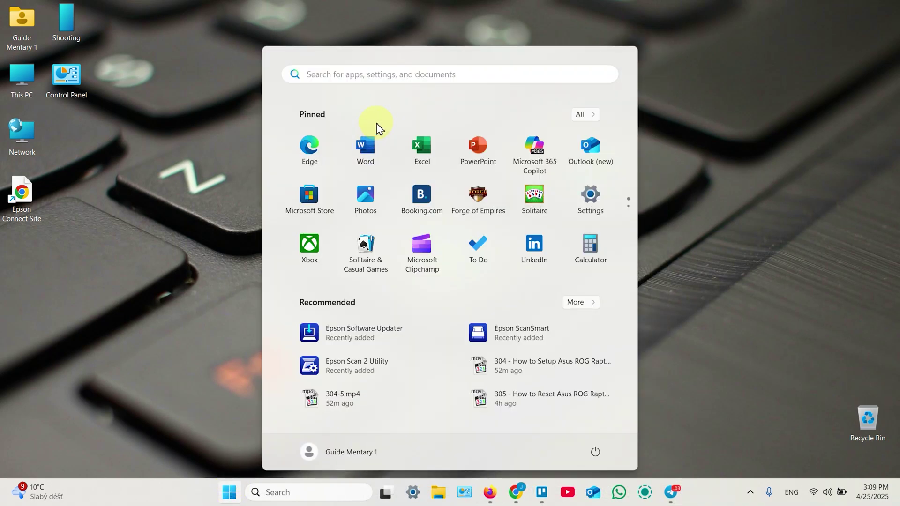
text(epson s)
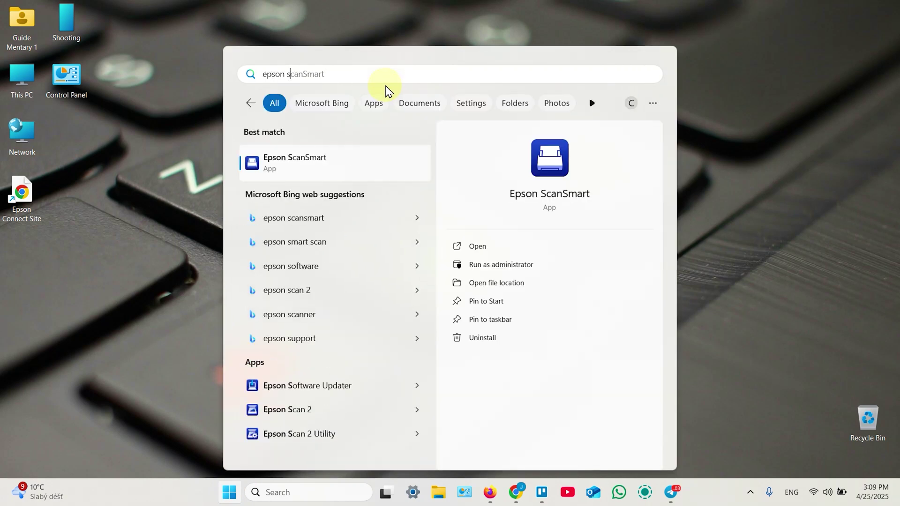
click(306, 166)
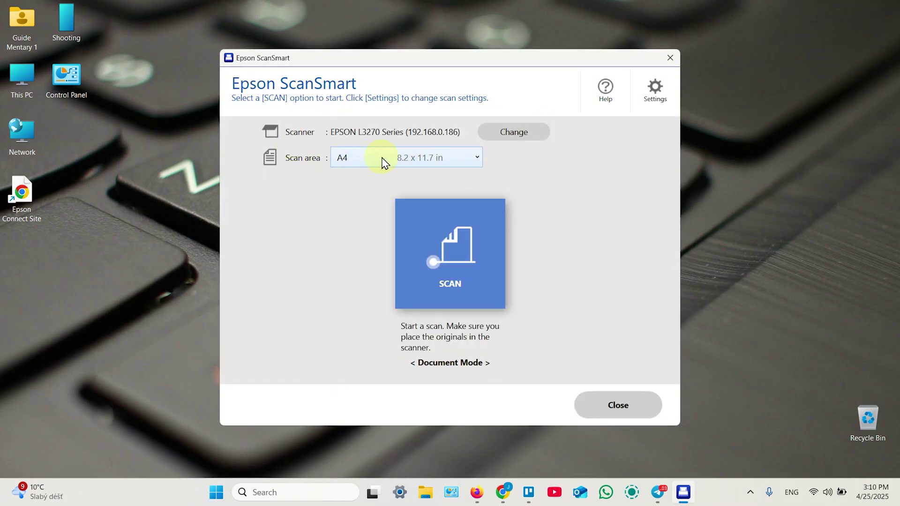
click(655, 88)
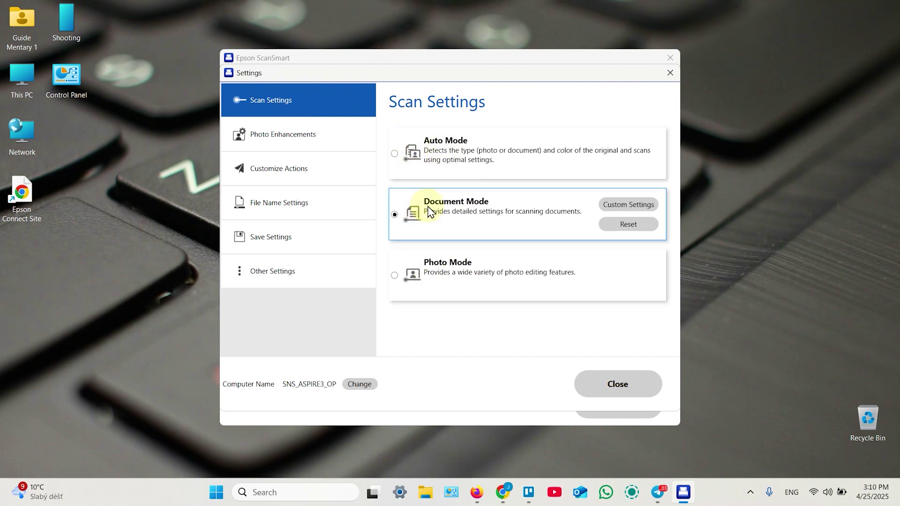
Open Epson Scan 2 custom settings and keep Scanner Glass, A4 and Color.
click(637, 209)
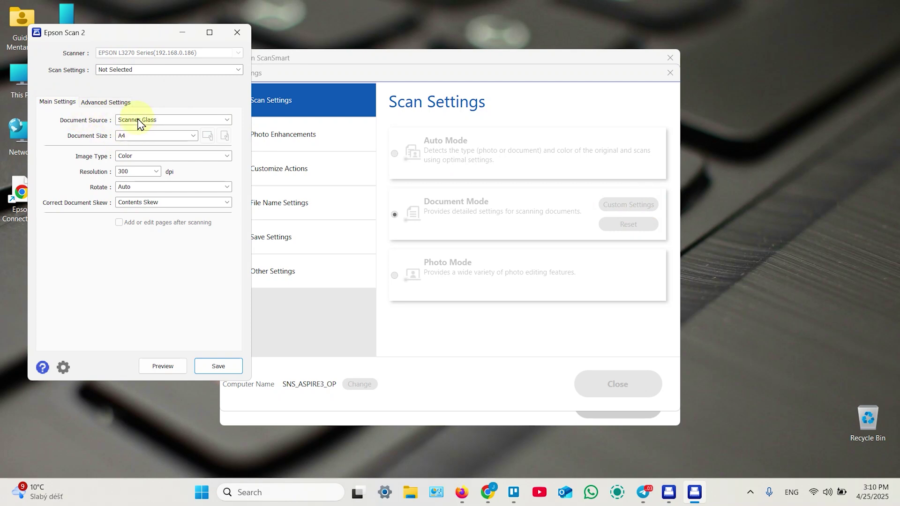
click(154, 121)
click(150, 132)
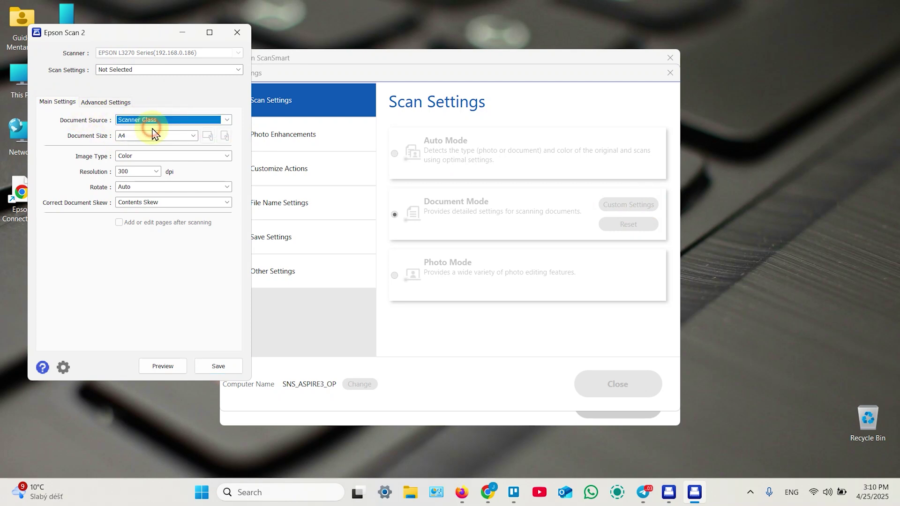
click(150, 136)
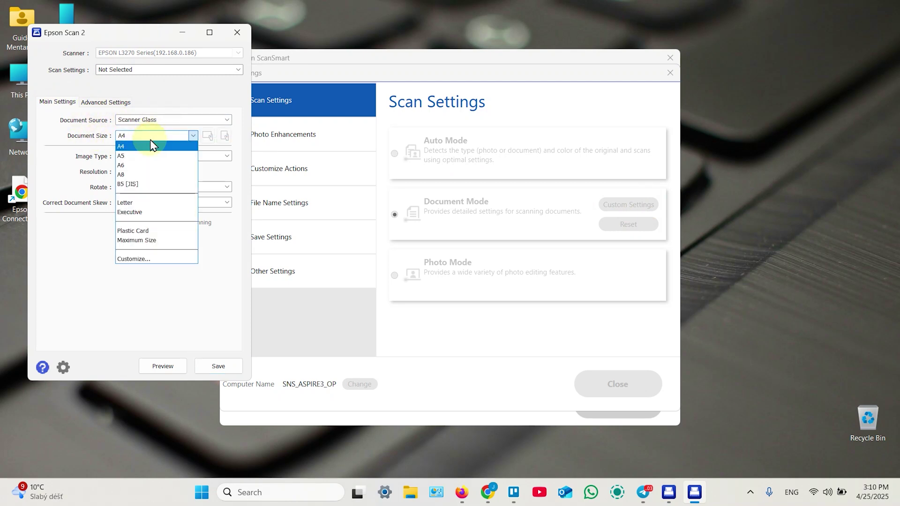
click(150, 143)
click(187, 158)
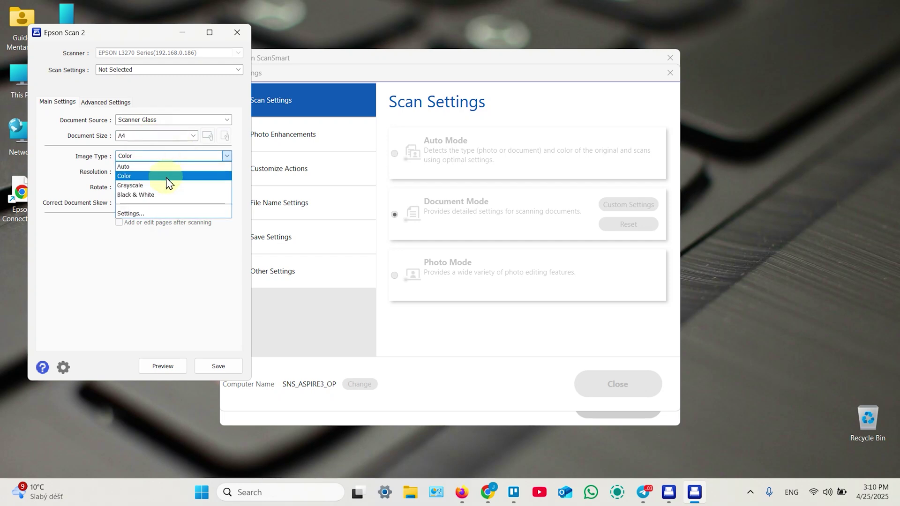
click(136, 177)
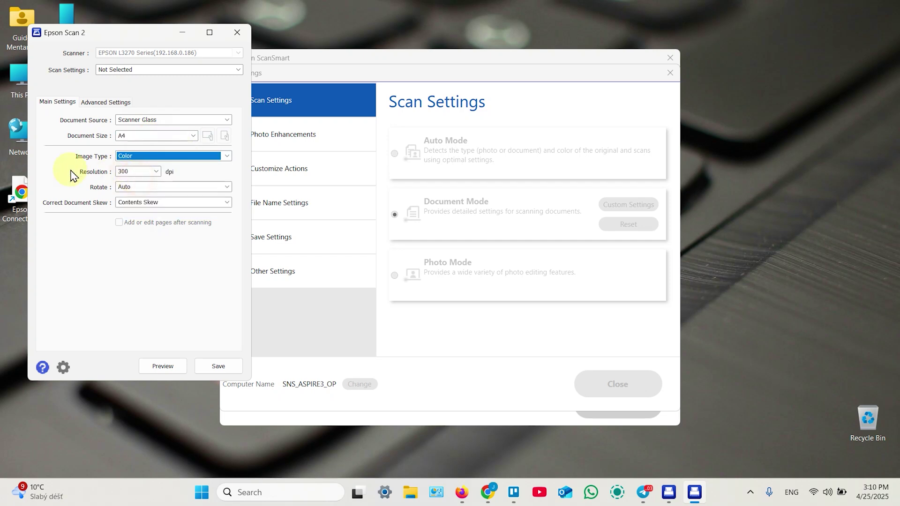
Keep 300 dpi resolution, Auto rotation and Contents Skew correction.
click(155, 171)
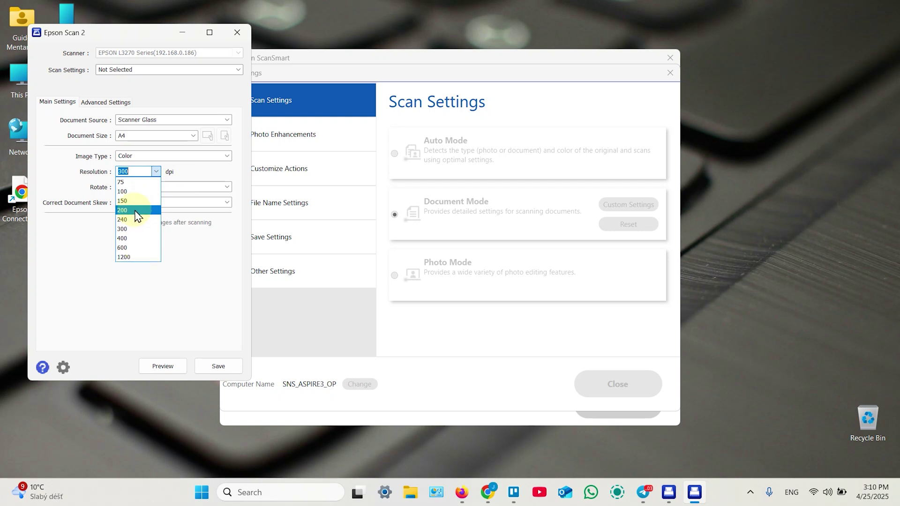
click(124, 230)
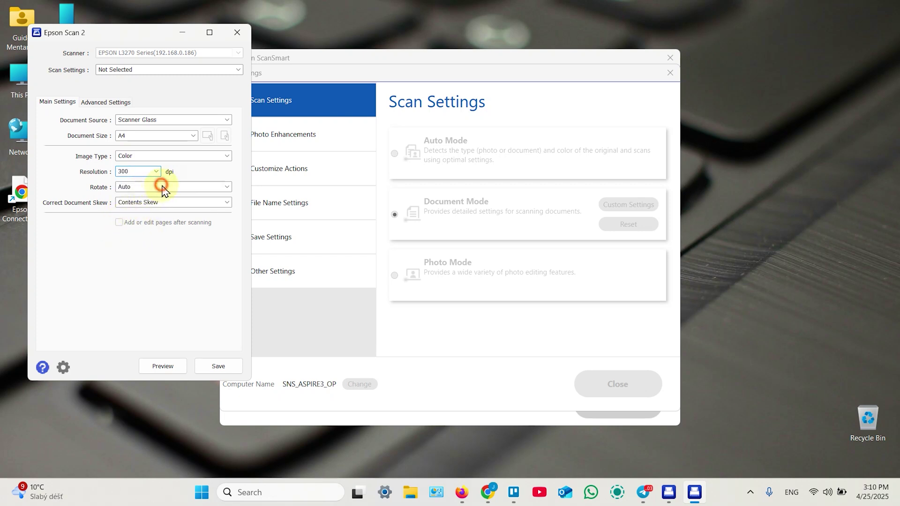
click(158, 186)
click(136, 235)
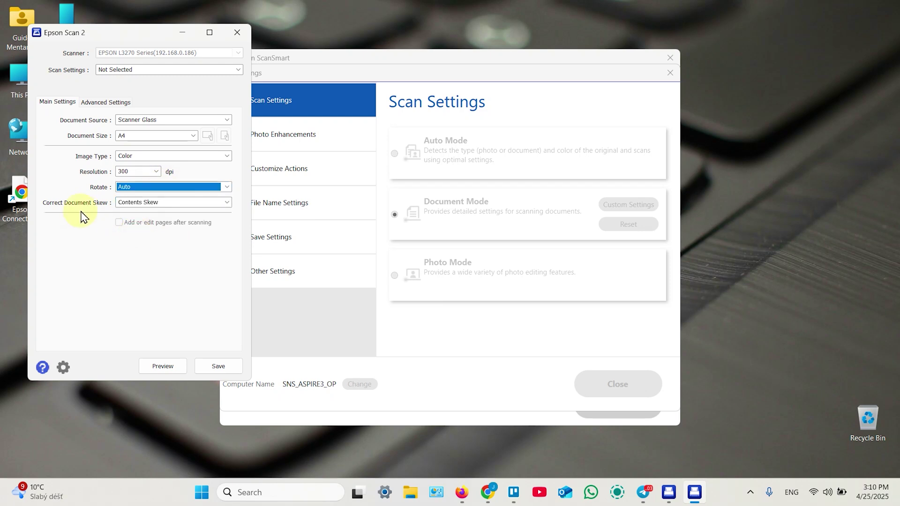
click(133, 203)
click(146, 211)
click(145, 202)
click(141, 220)
click(141, 203)
click(141, 222)
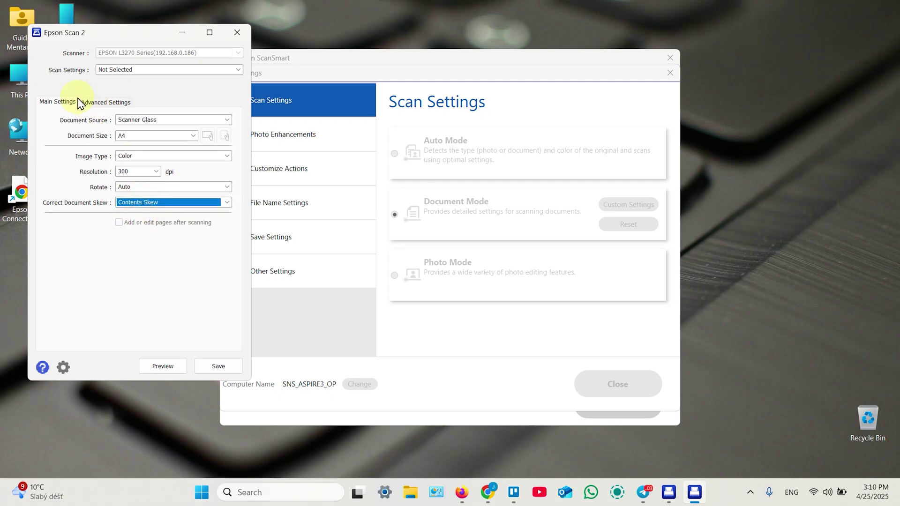
Review Advanced Settings (no image option, Brightness 0, Contrast 0, Gamma 2.2) without choosing a preset.
click(107, 103)
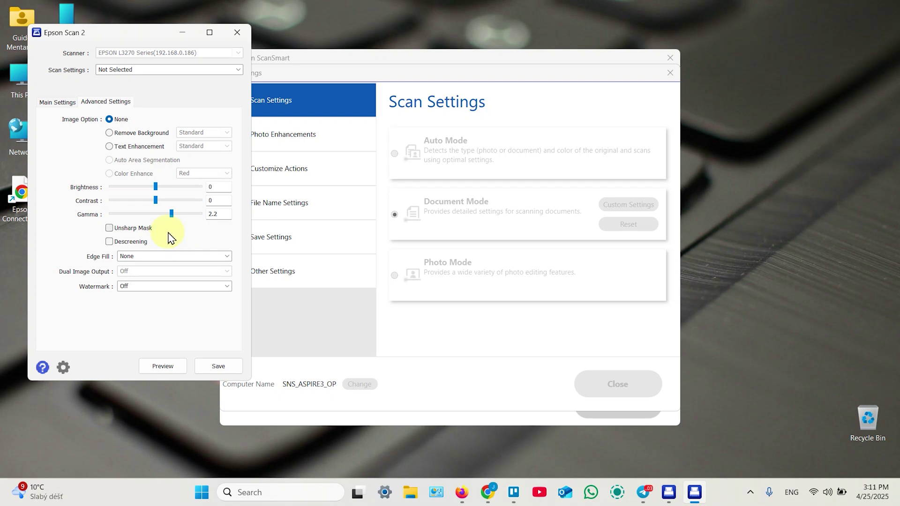
click(164, 73)
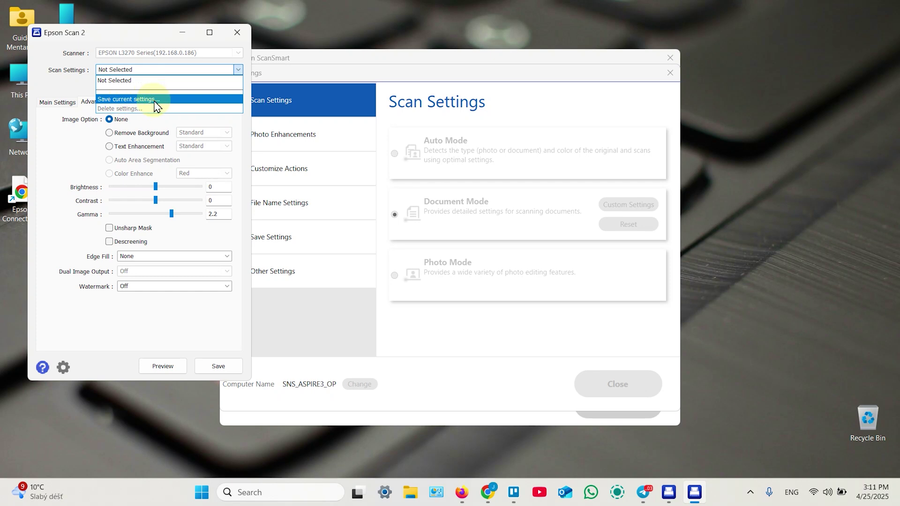
click(80, 86)
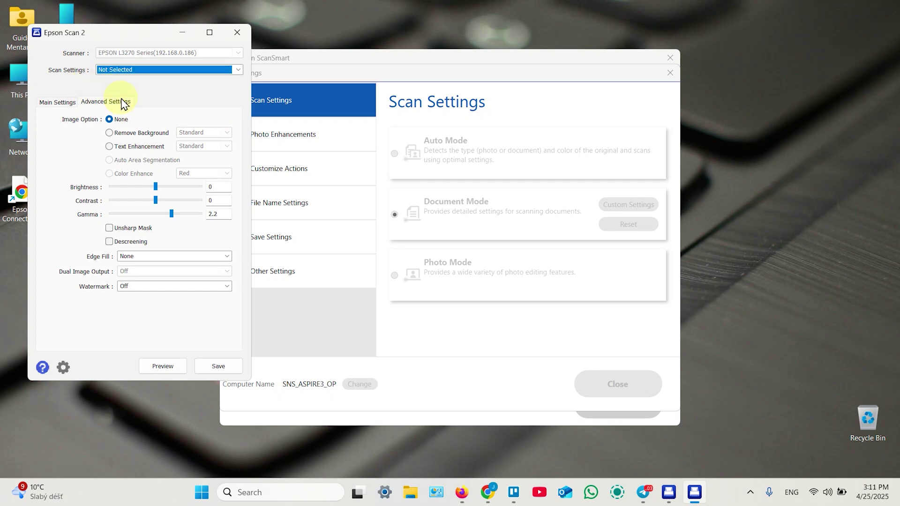
Save the custom Epson Scan 2 settings and review the Photo Enhancements and Customize Actions pages.
click(218, 367)
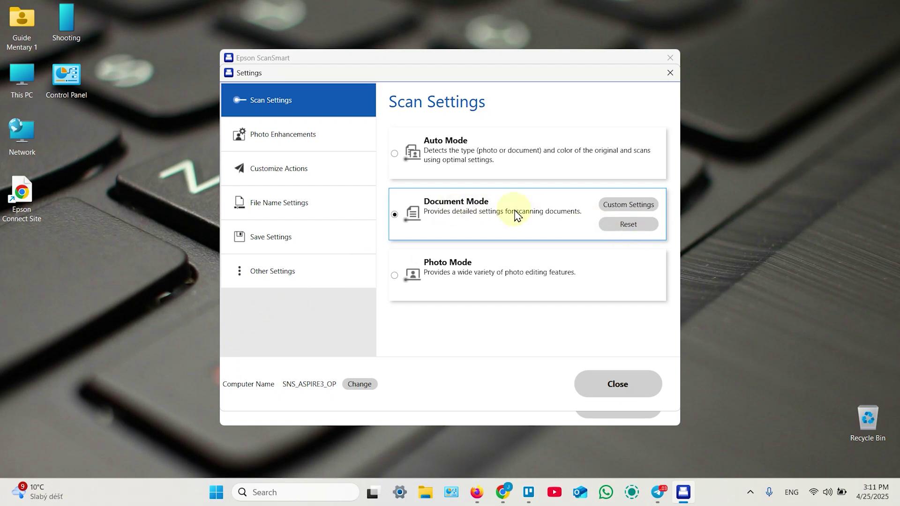
click(286, 136)
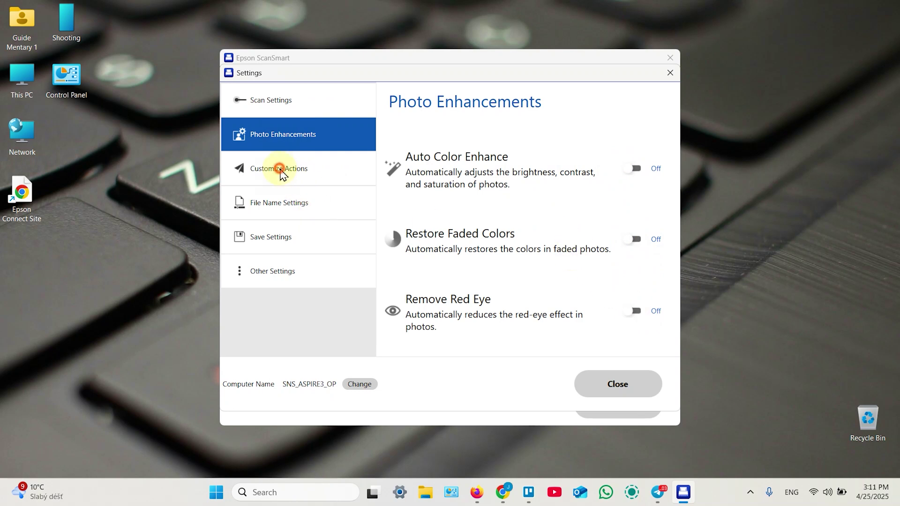
click(300, 178)
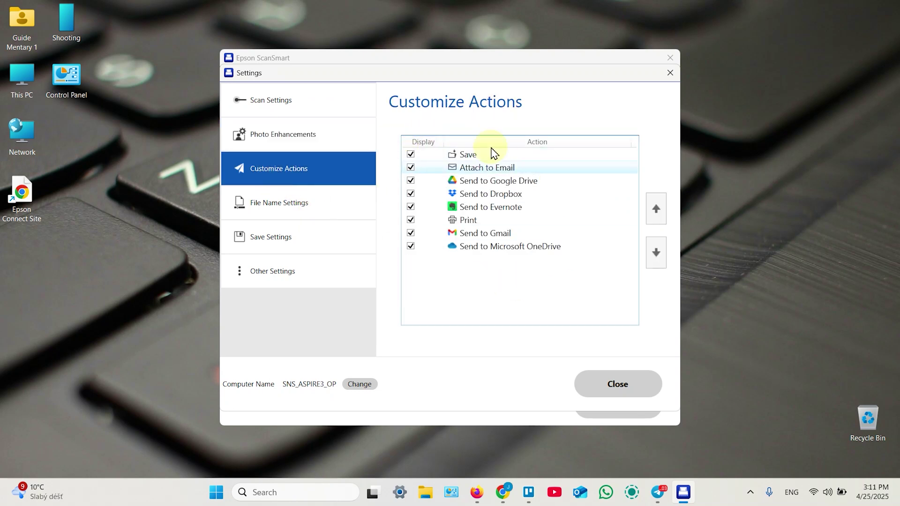
Check File Name Settings: prefix Document, date YYYYMMDD, counter 0001.
click(291, 212)
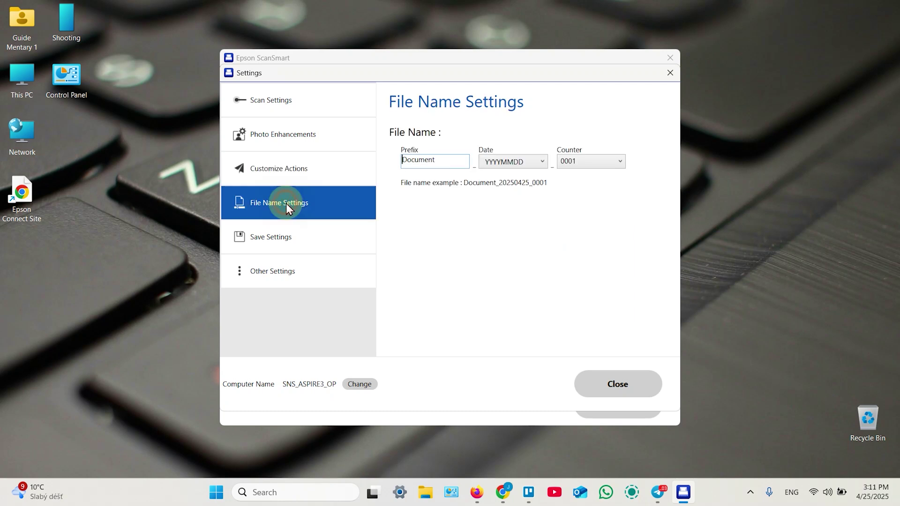
double_click(451, 159)
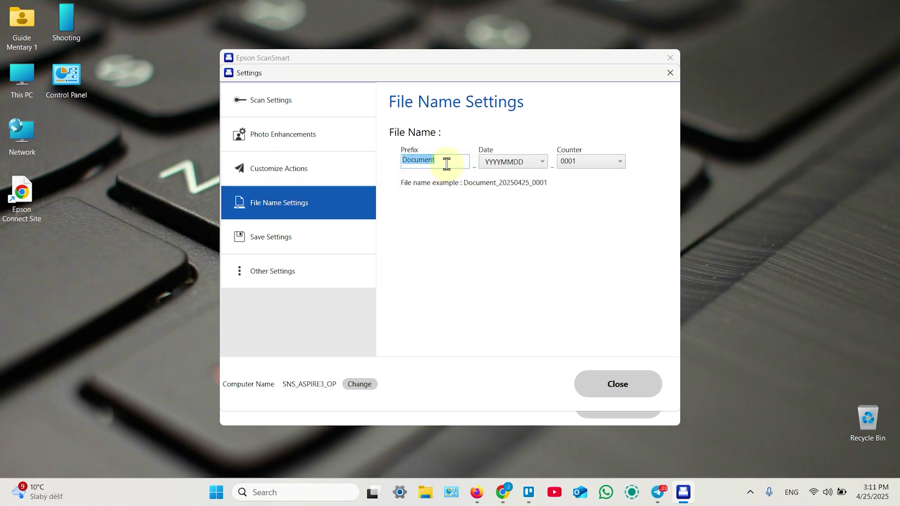
click(446, 159)
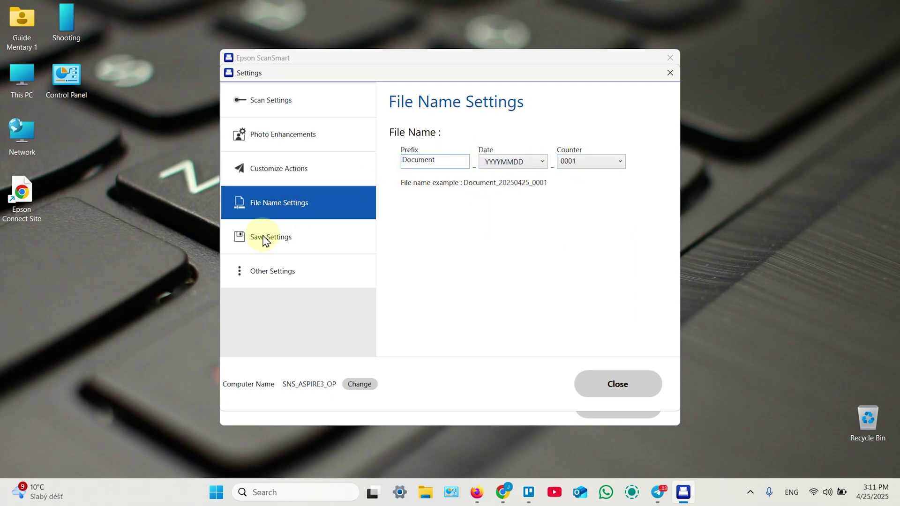
Review the PDF save options, keeping image quality 84 and both passwords off.
click(280, 238)
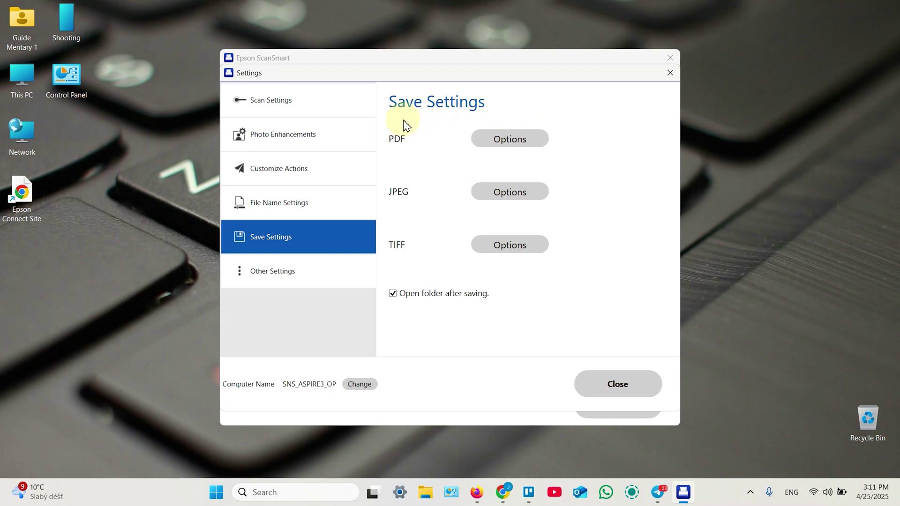
click(509, 141)
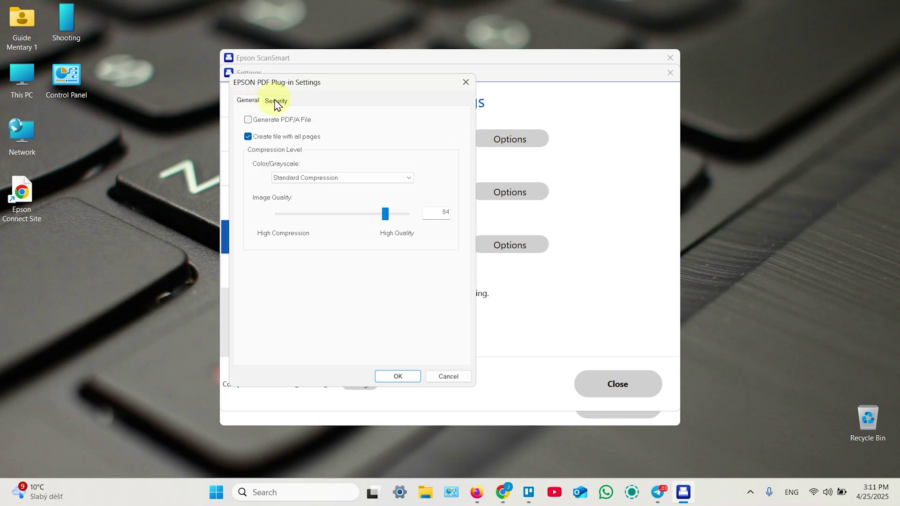
click(385, 217)
click(276, 101)
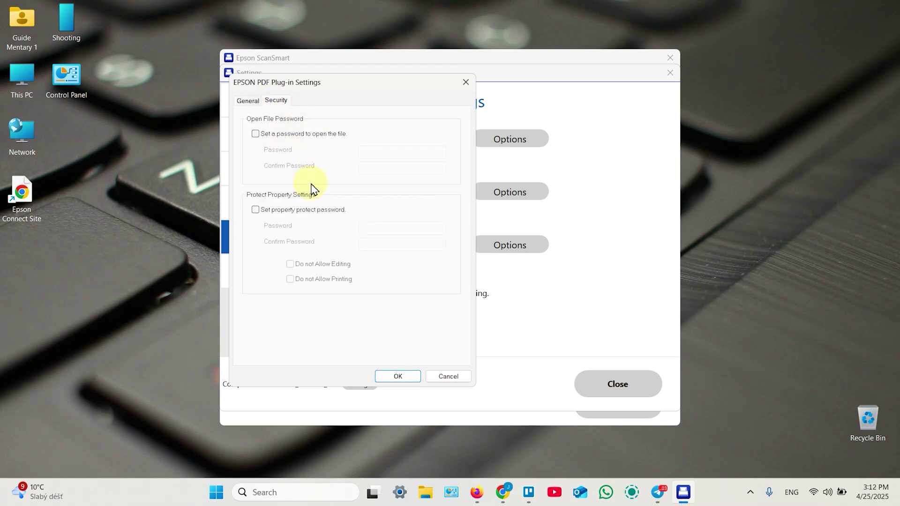
click(255, 211)
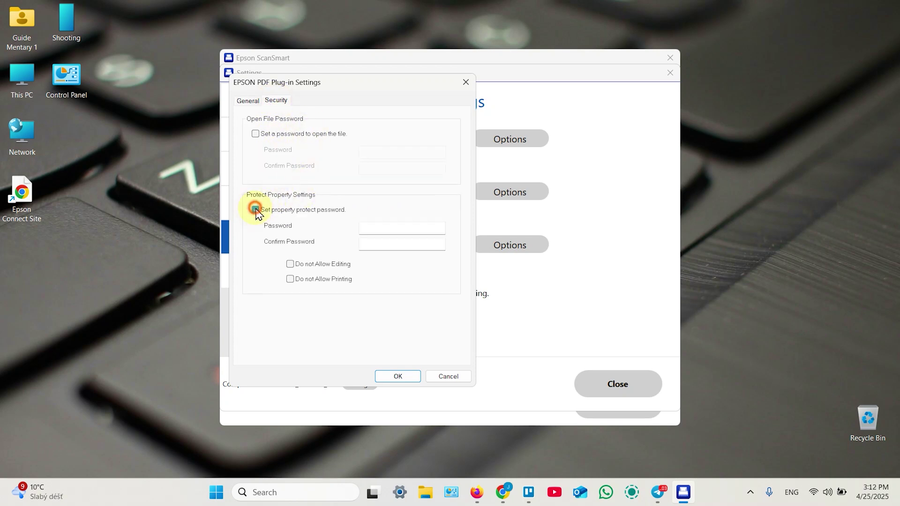
click(255, 210)
click(255, 134)
click(255, 134)
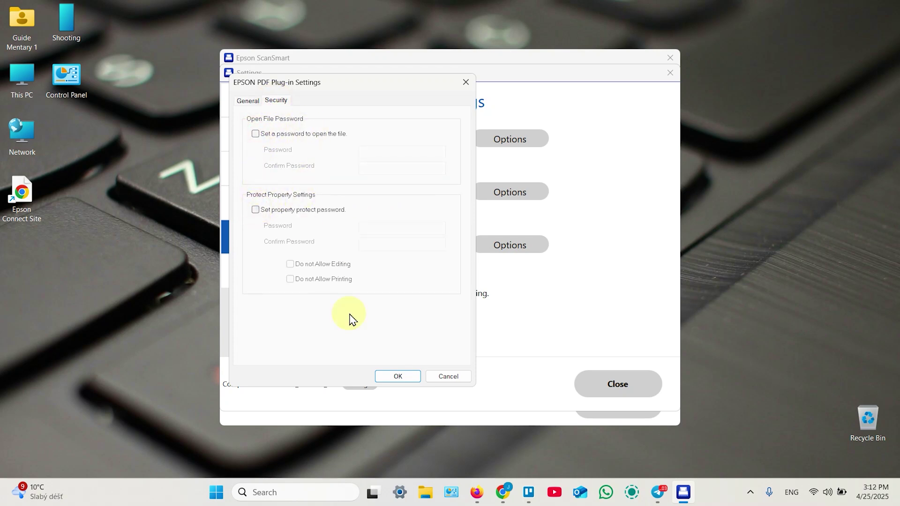
click(398, 376)
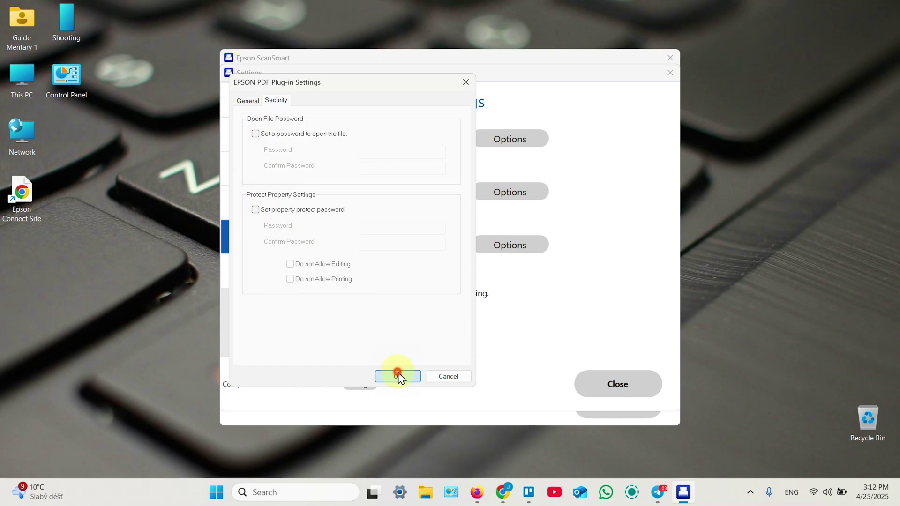
Review the JPEG and TIFF options and the usage-sharing setting, left Off.
click(509, 195)
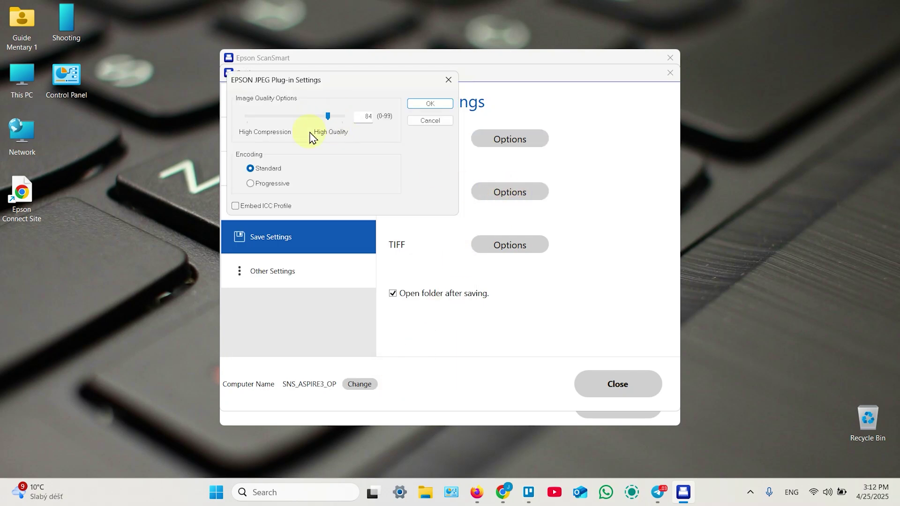
click(424, 104)
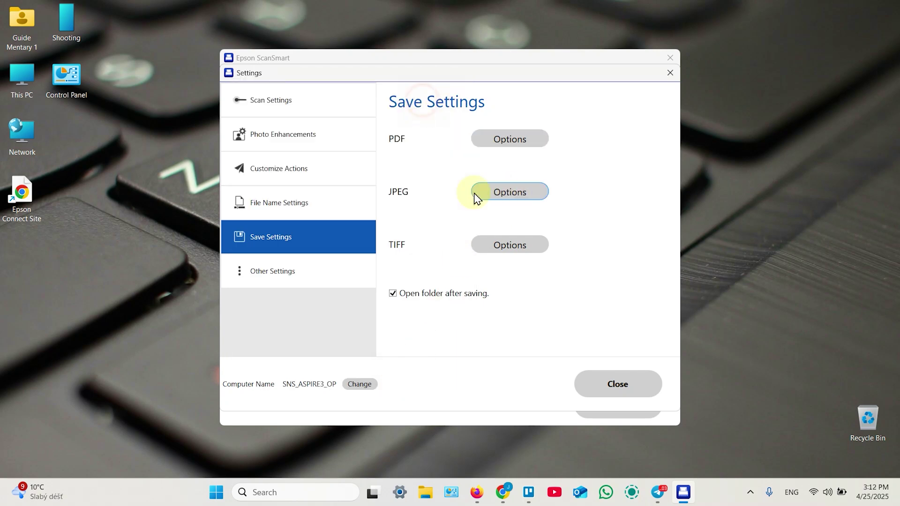
click(510, 246)
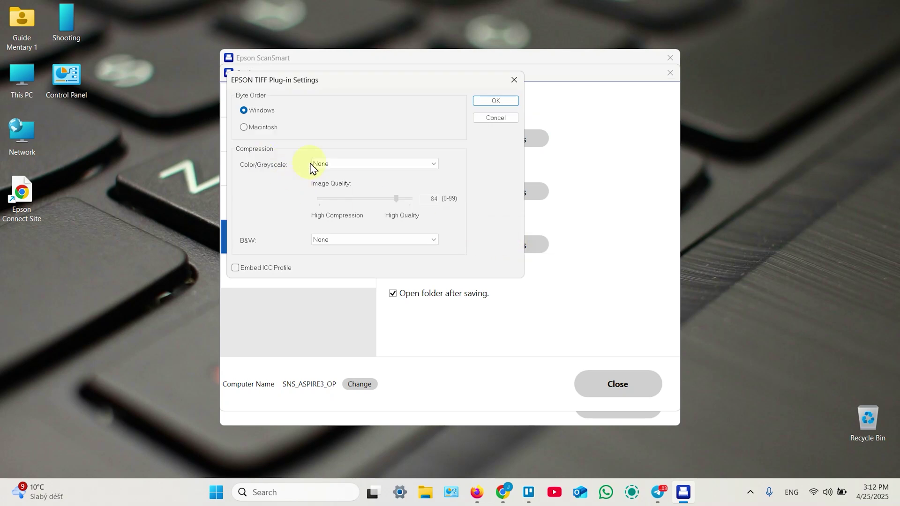
click(496, 101)
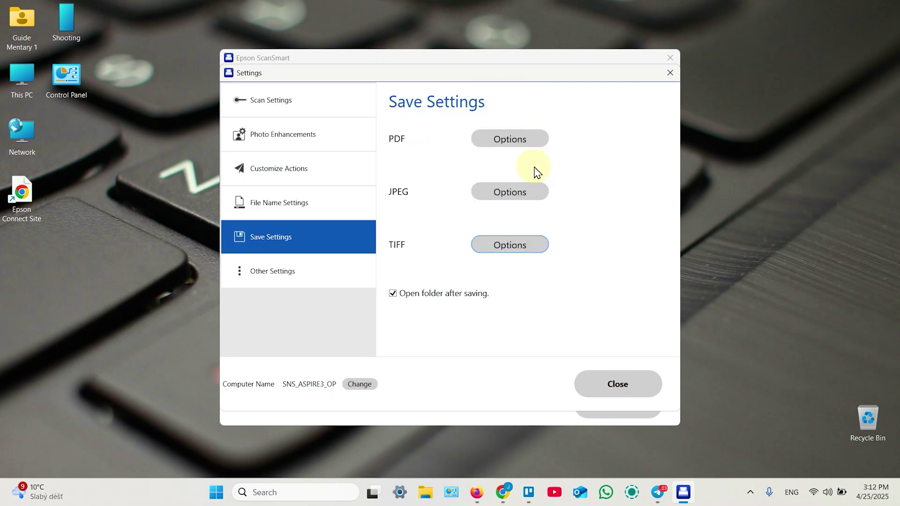
click(284, 278)
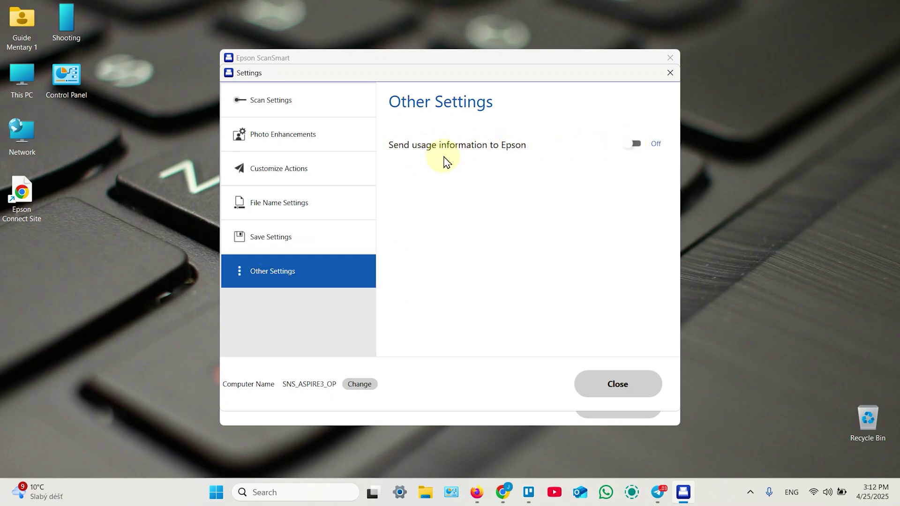
Close the settings and scan the originals, producing two pages for review.
click(616, 385)
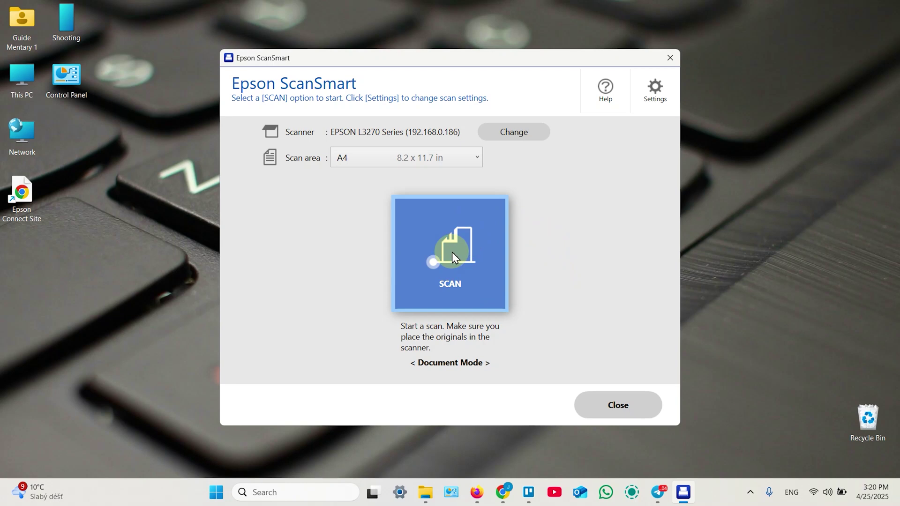
click(451, 259)
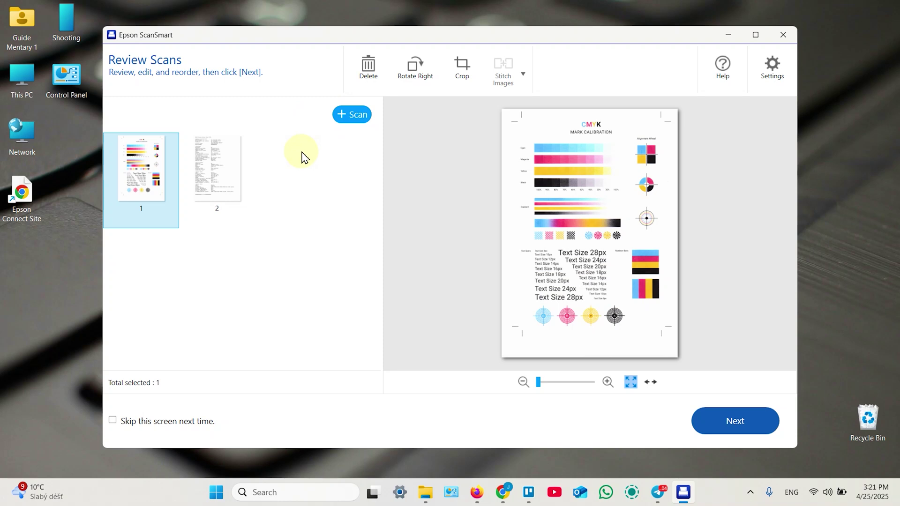
Move the CMYK calibration page after the network status sheet, then rotate it back upright.
drag(143, 170, 234, 178)
drag(173, 176, 233, 166)
drag(149, 165, 227, 167)
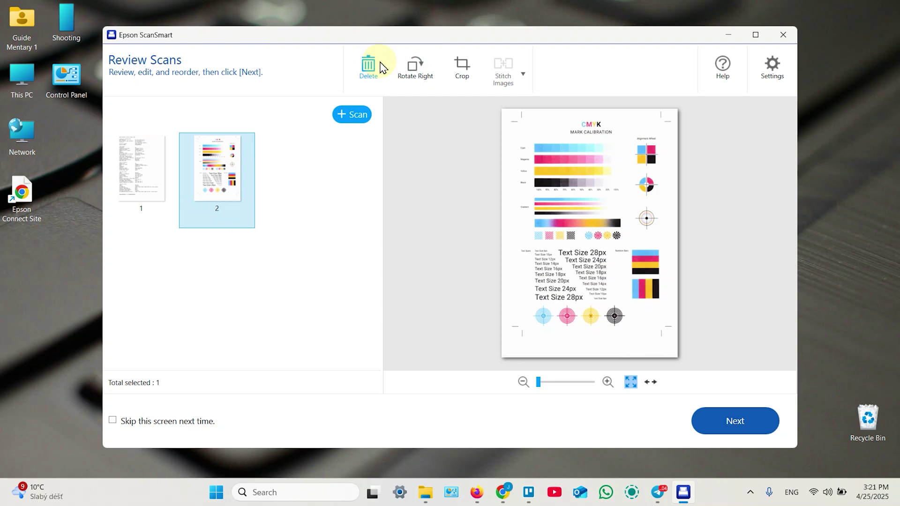
click(414, 70)
click(415, 70)
click(415, 72)
click(415, 71)
Test rotating both pages until upright again, then select page 2.
ctrl+click(157, 170)
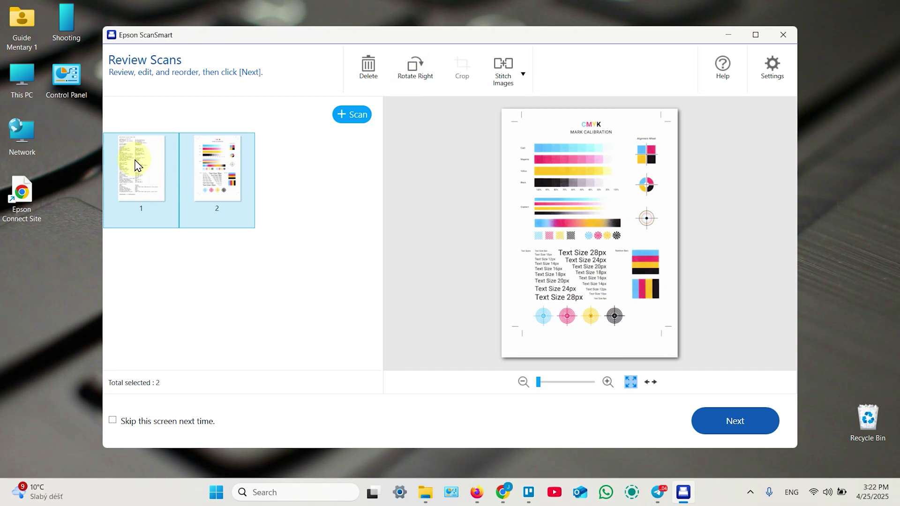
click(414, 71)
click(415, 70)
click(415, 71)
click(415, 73)
click(414, 75)
click(414, 75)
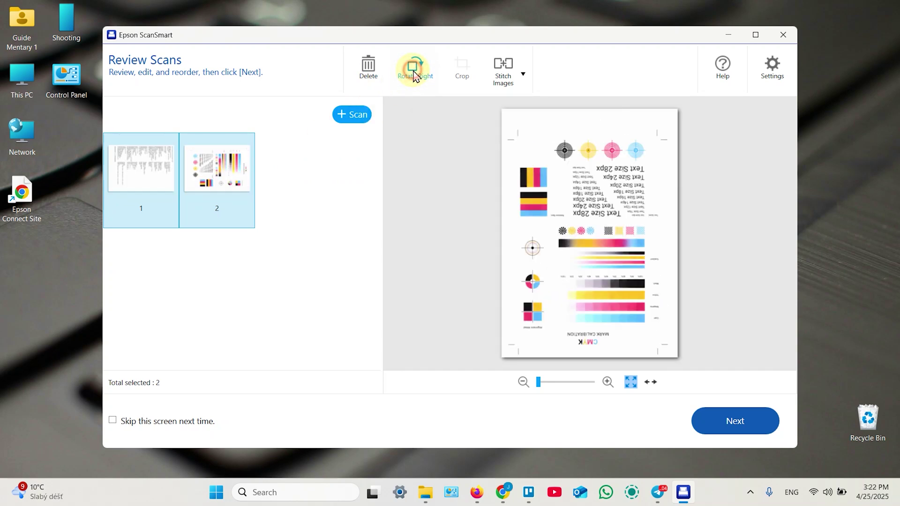
click(414, 75)
click(414, 75)
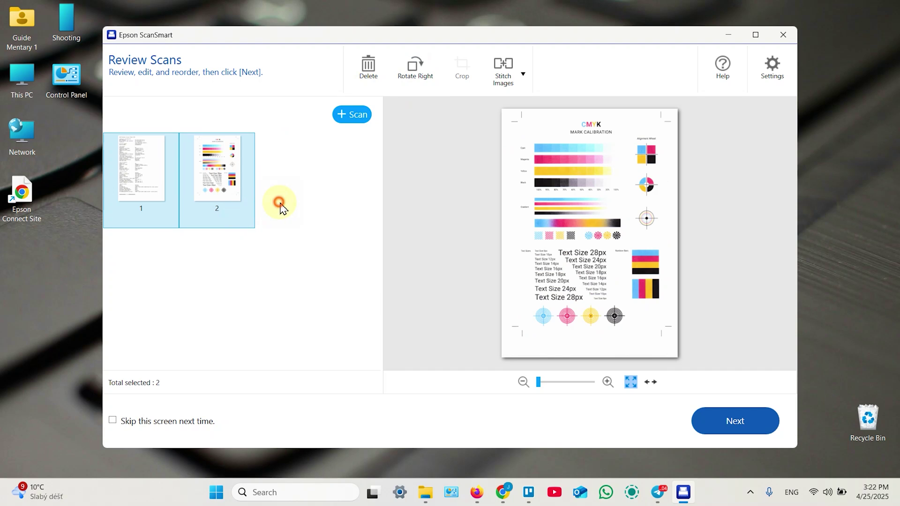
click(228, 181)
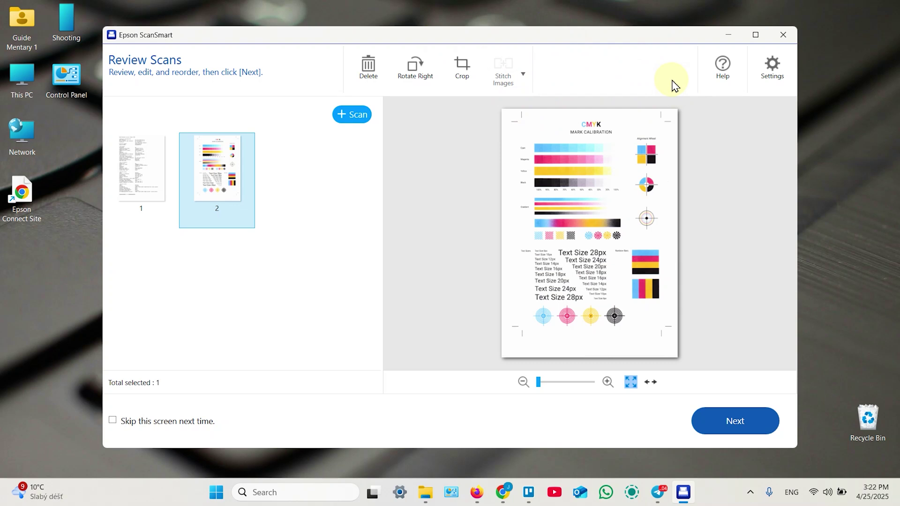
Glance at the Adobe Acrobat Pro tab in Firefox, then minimise the browser.
click(477, 492)
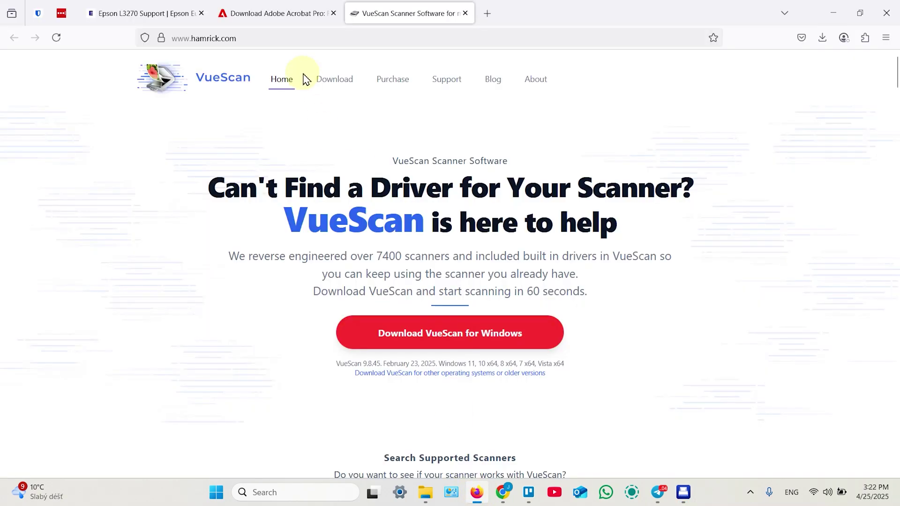
click(291, 14)
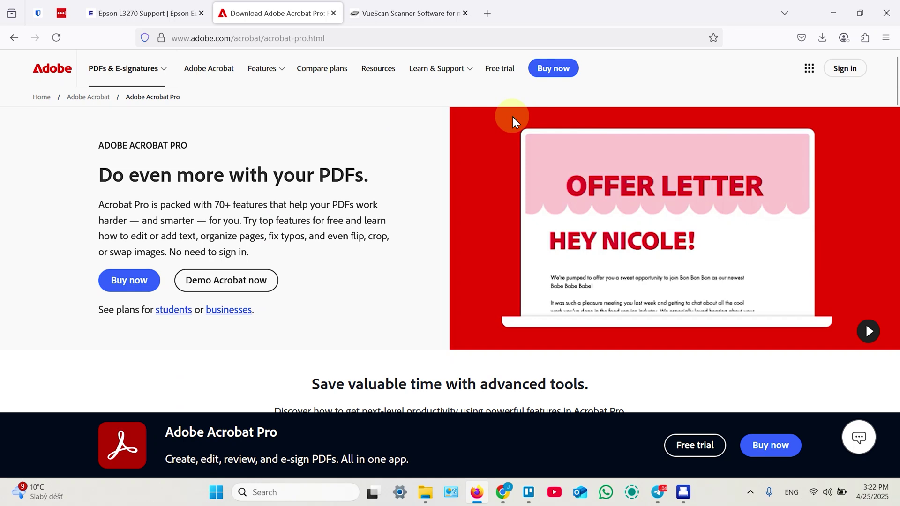
click(833, 16)
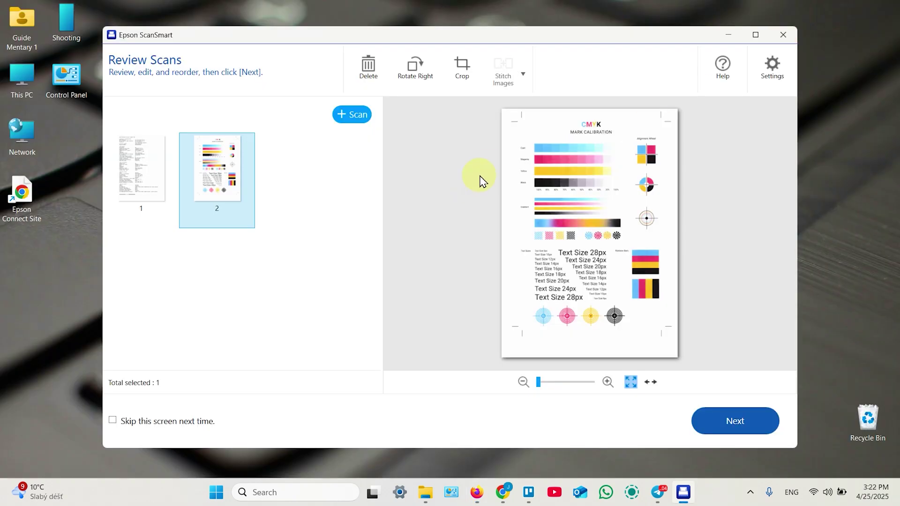
Finish the review and choose the Save to Computer action.
click(729, 419)
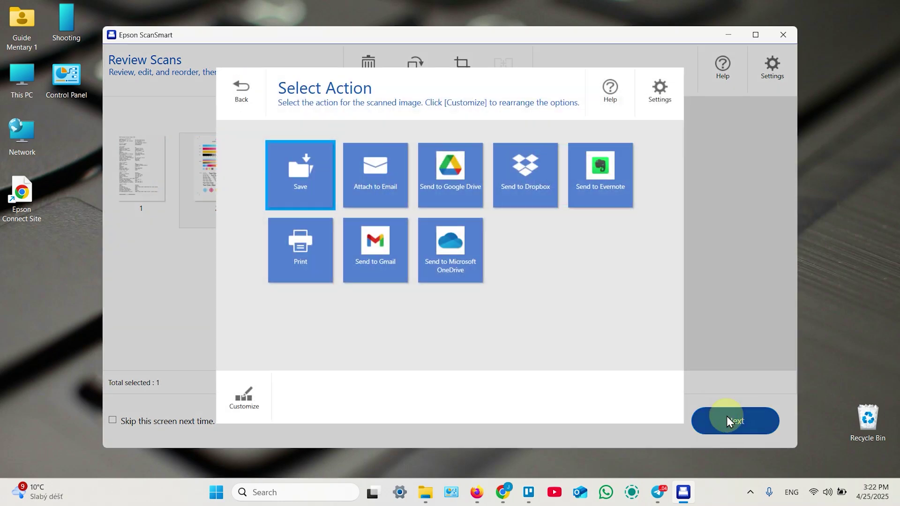
click(300, 169)
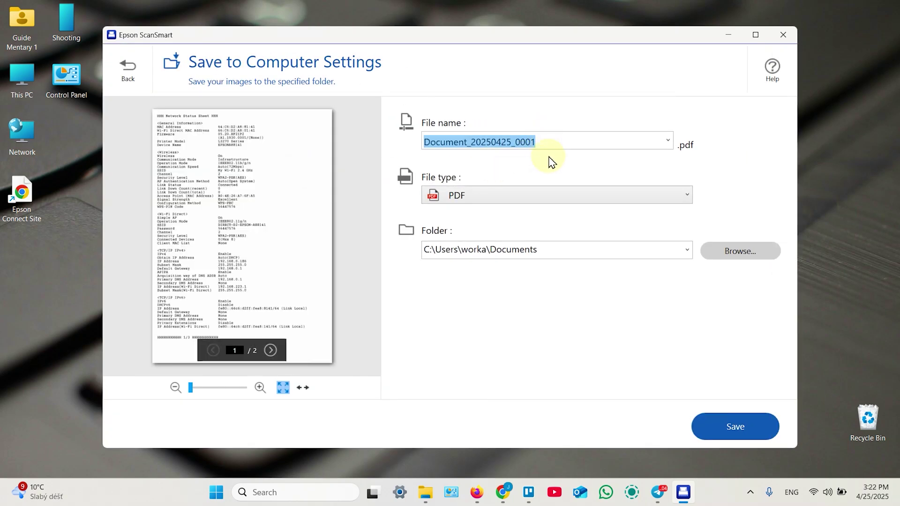
Replace the file name's date with 'rgdfgrg', keep PDF, and save to Documents.
drag(549, 143, 474, 143)
text(rgdfgrgdfg)
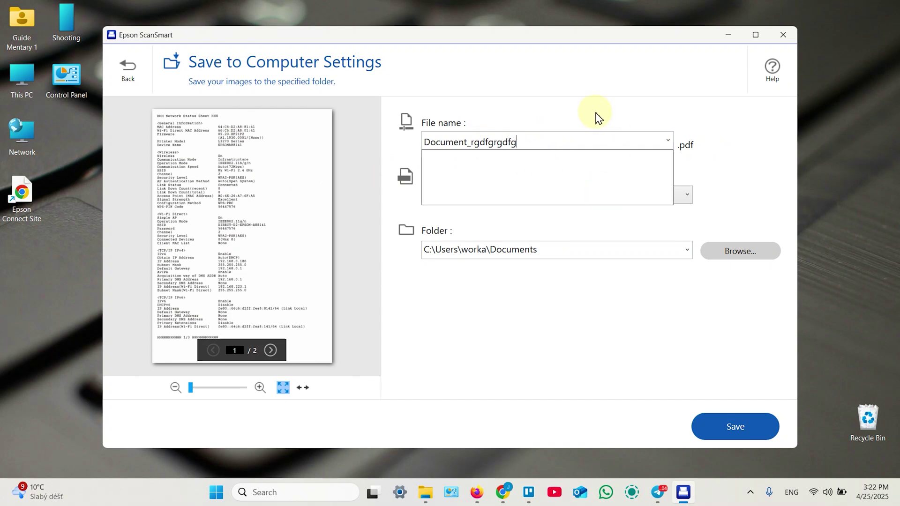
click(588, 117)
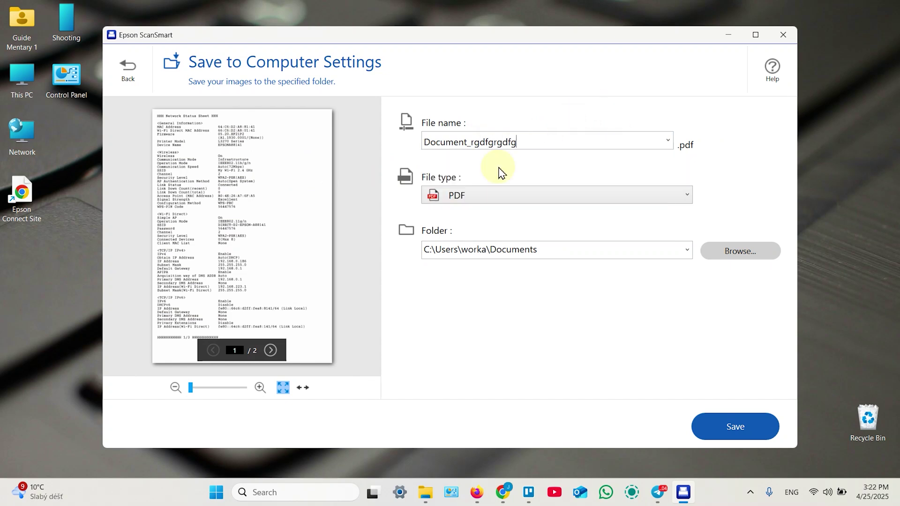
click(487, 197)
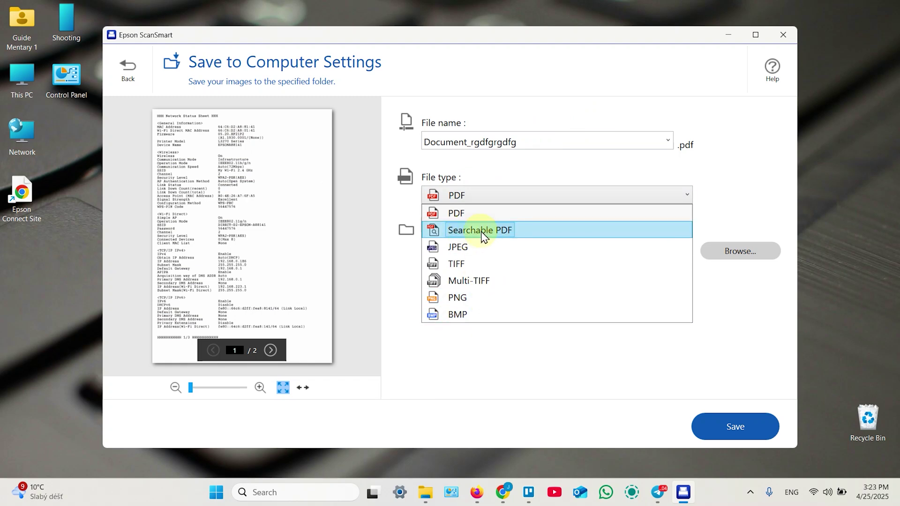
click(542, 195)
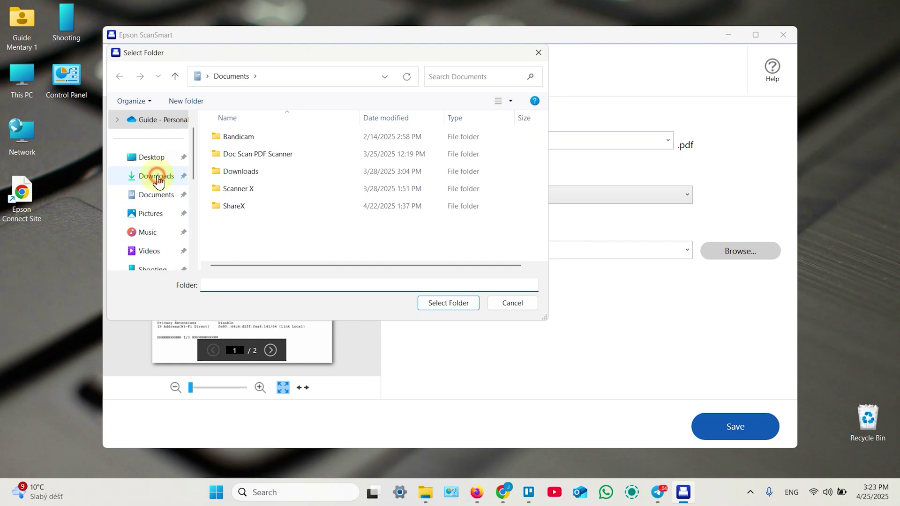
click(158, 196)
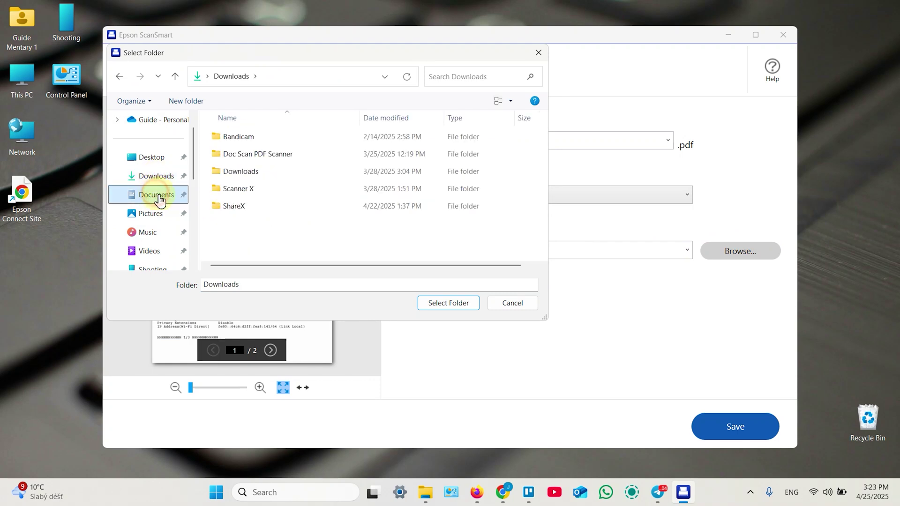
click(450, 303)
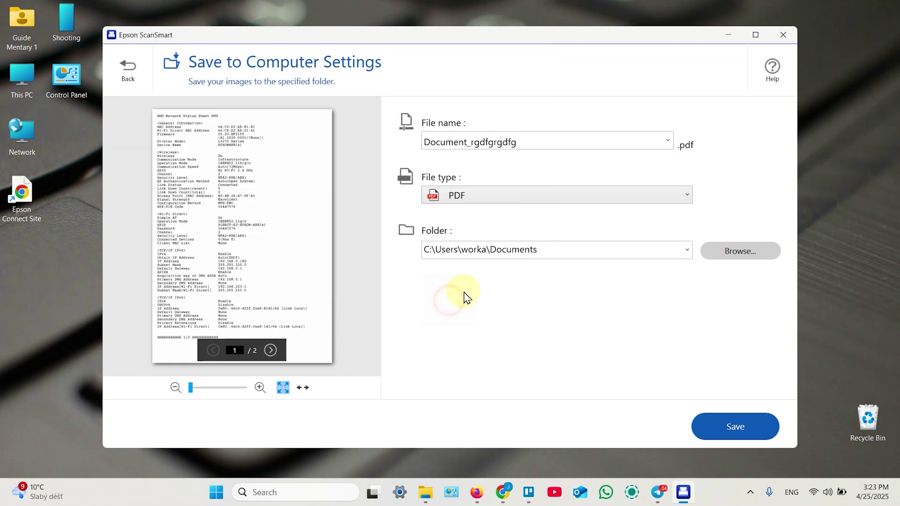
click(733, 428)
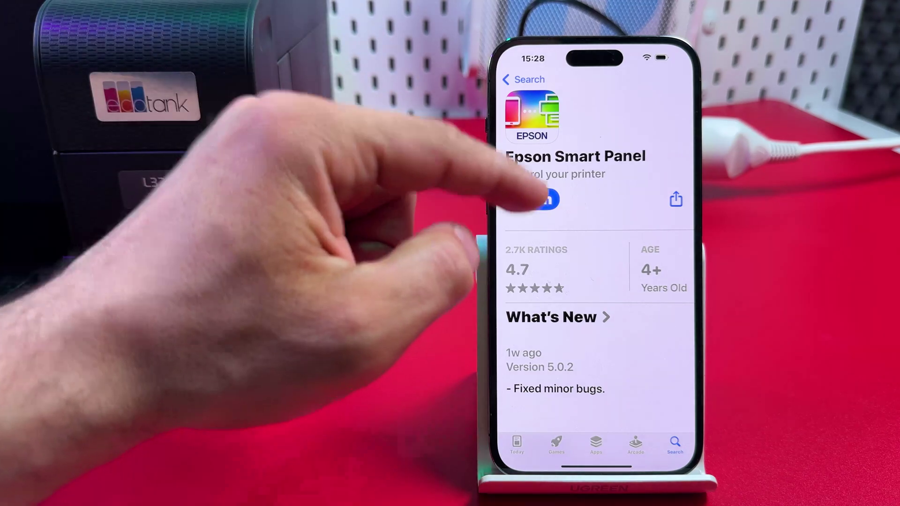
Launch Epson Smart Panel and accept the terms of use and survey notice.
click(533, 200)
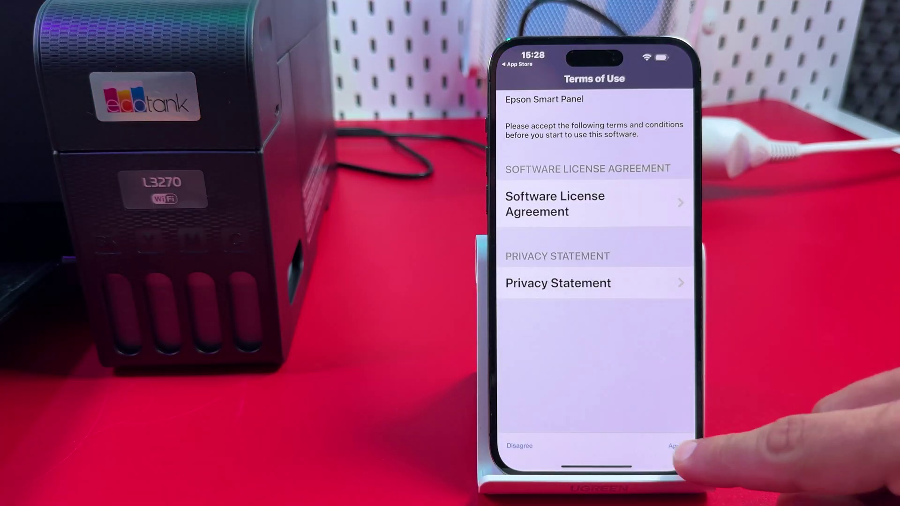
click(676, 446)
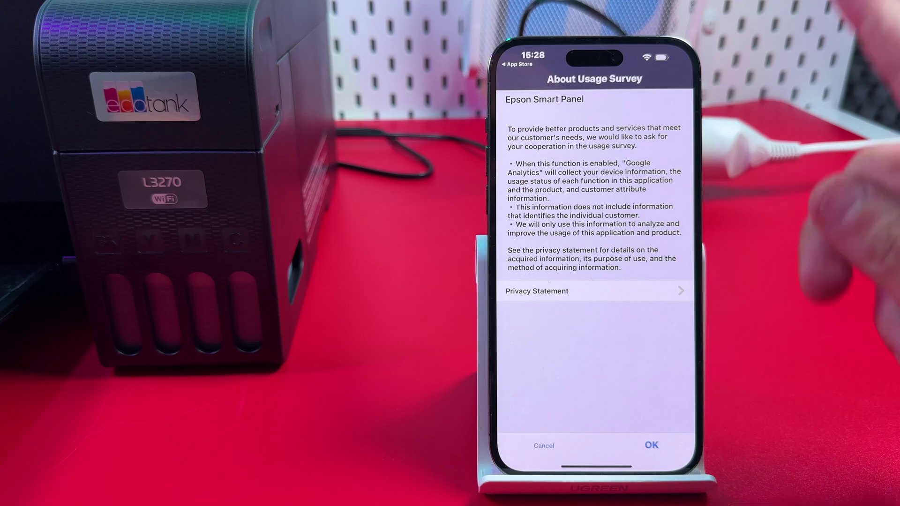
click(652, 446)
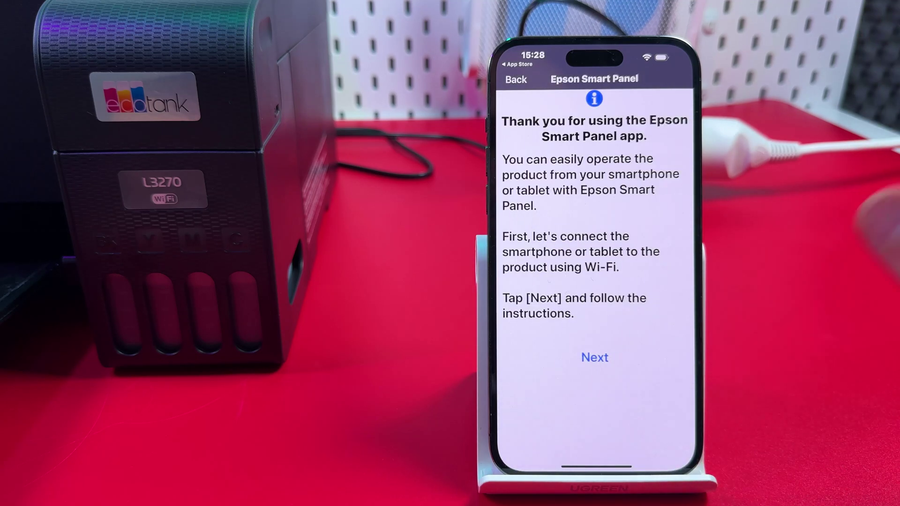
Allow location and local network access, then connect to the L3270 Series printer.
click(595, 358)
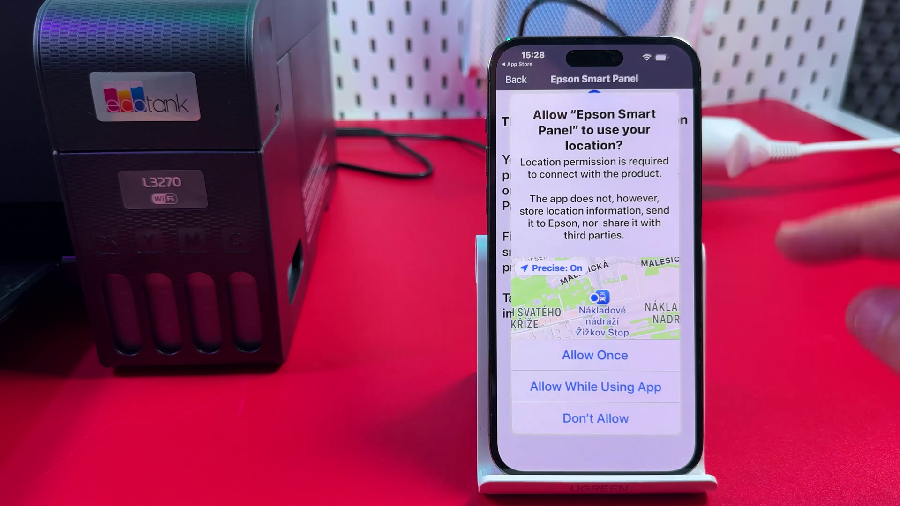
click(657, 387)
click(632, 317)
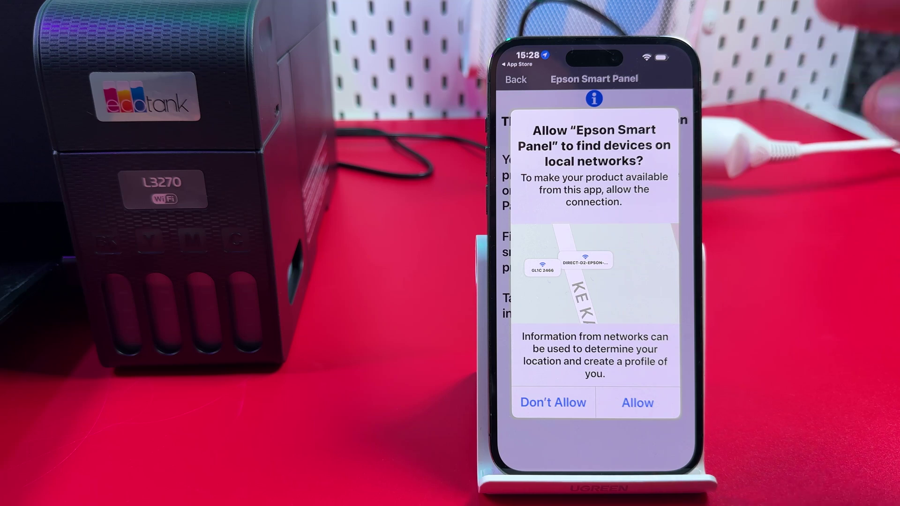
click(637, 403)
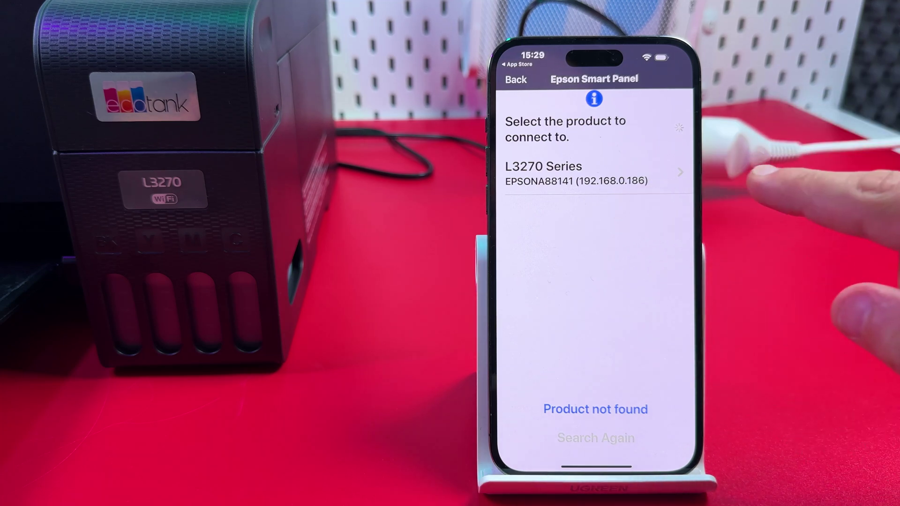
click(609, 173)
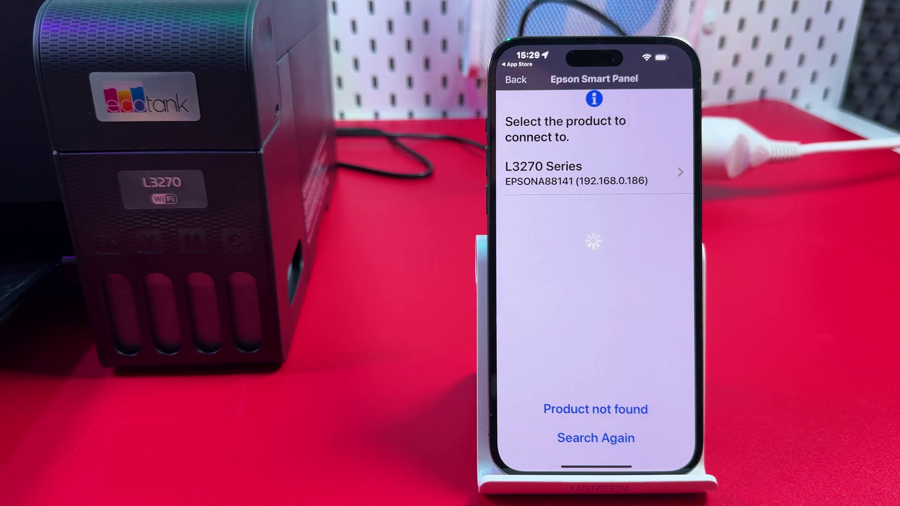
Confirm the L3270 connection, choose the tiles home layout, and open Scan with A4, Color, 200dpi, PDF.
click(594, 290)
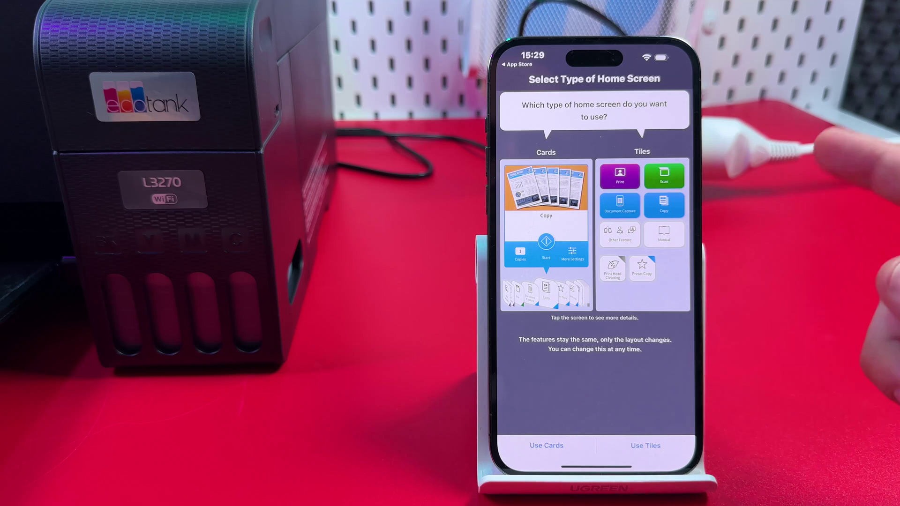
click(642, 445)
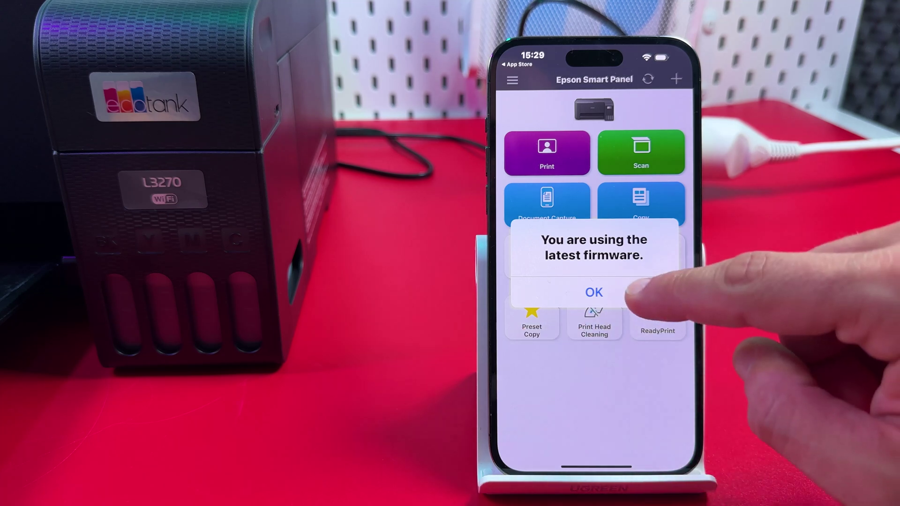
click(605, 293)
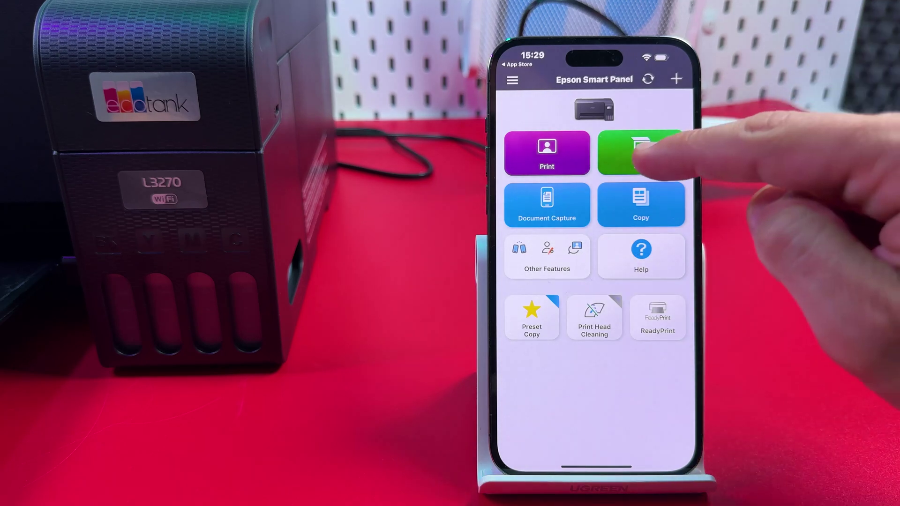
click(640, 155)
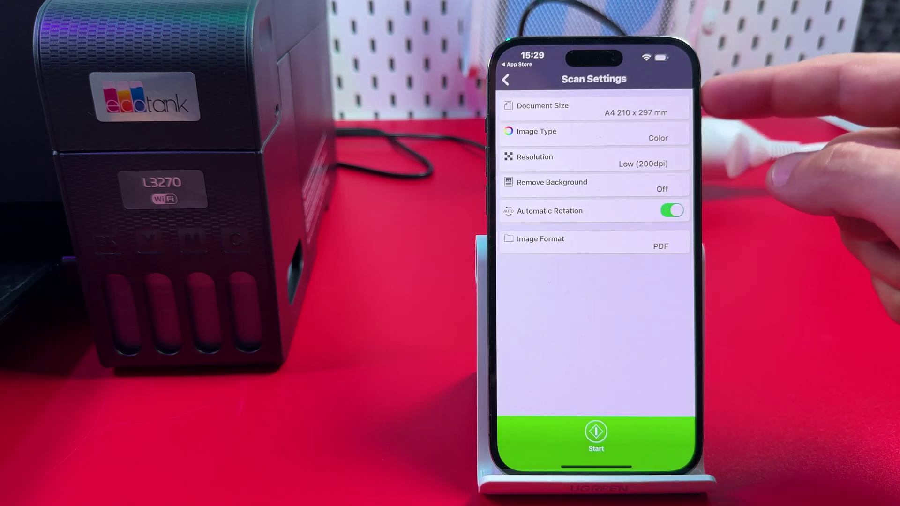